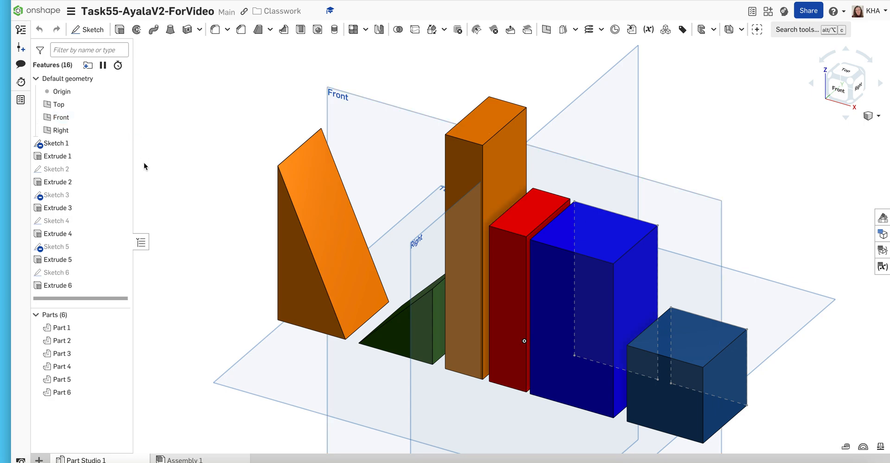
- Start a new sketch on the Front plane and view that plane straight on
left_click(93, 30)
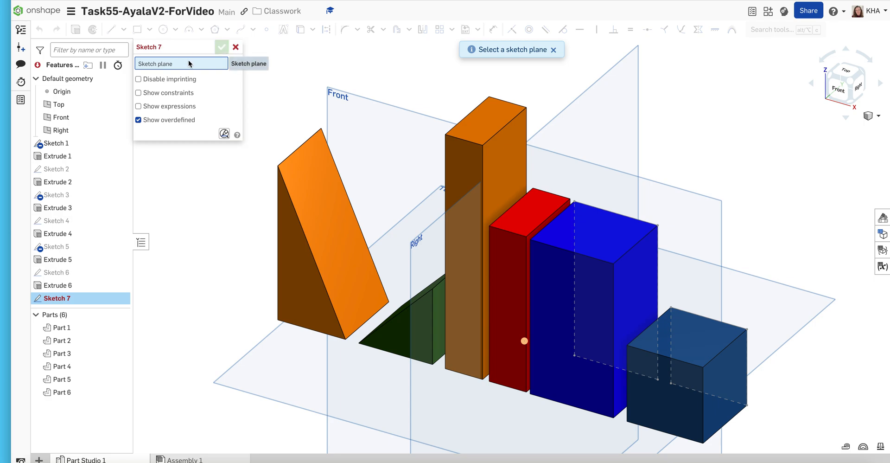
left_click(360, 126)
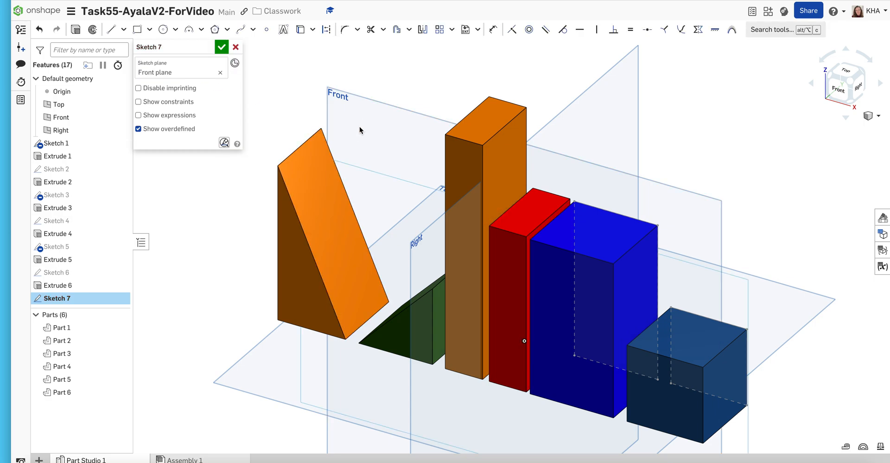
left_click(833, 94)
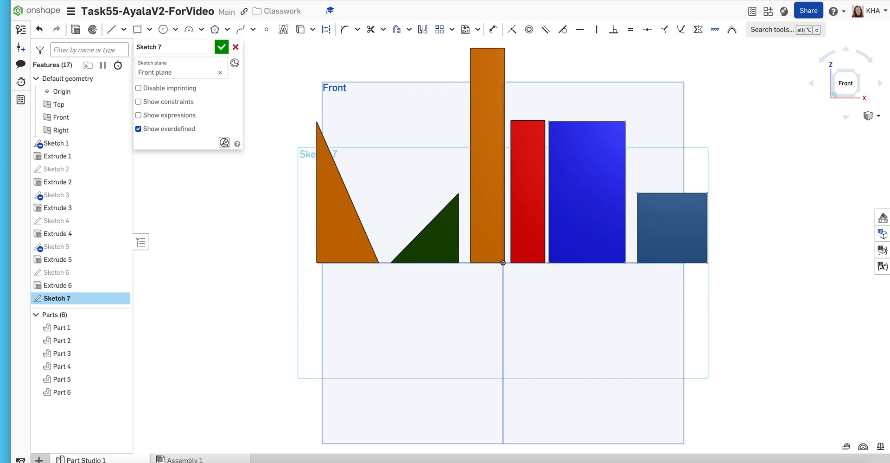
- Draw a center point circle with a 1.367 in diameter beside the orange triangle, centered level with the blocks' base line
left_click(163, 31)
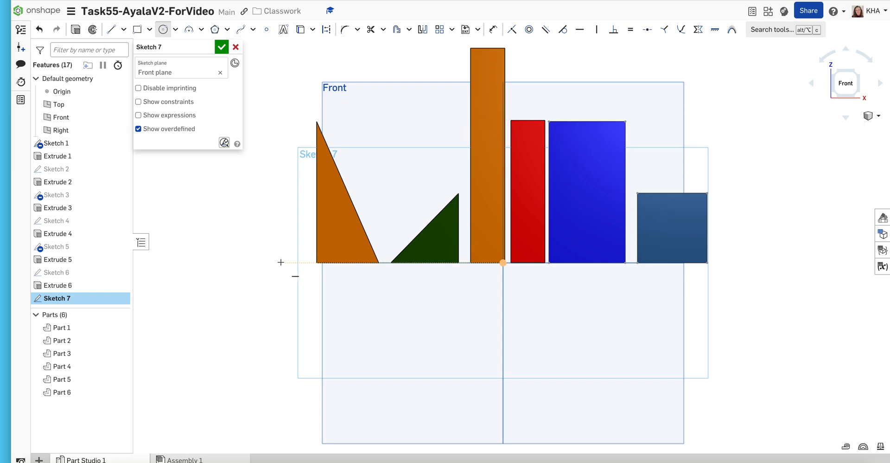
scroll(281, 262, "up", 3)
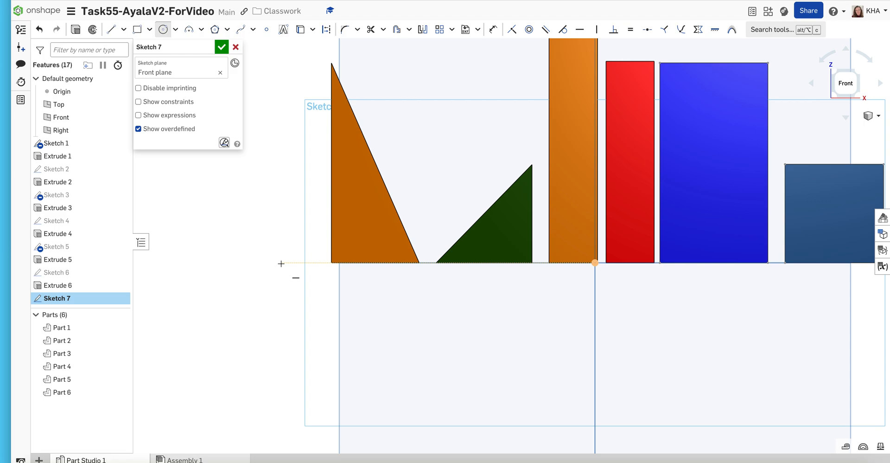
scroll(280, 263, "up", 3)
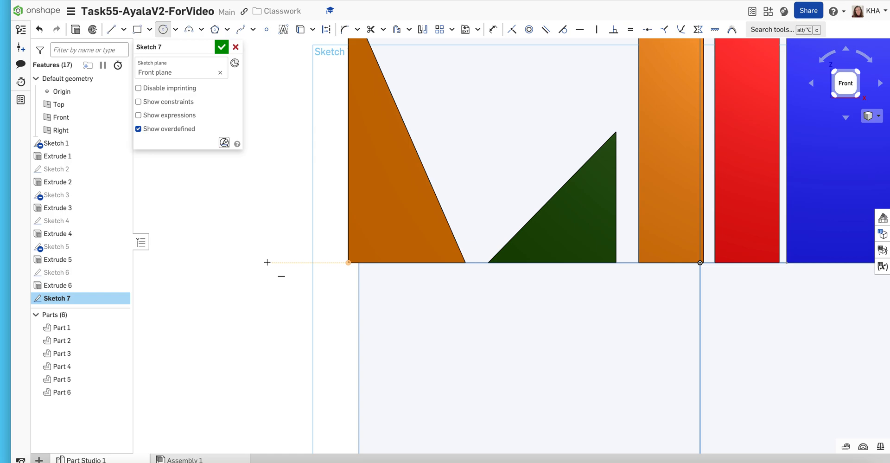
left_click(254, 262)
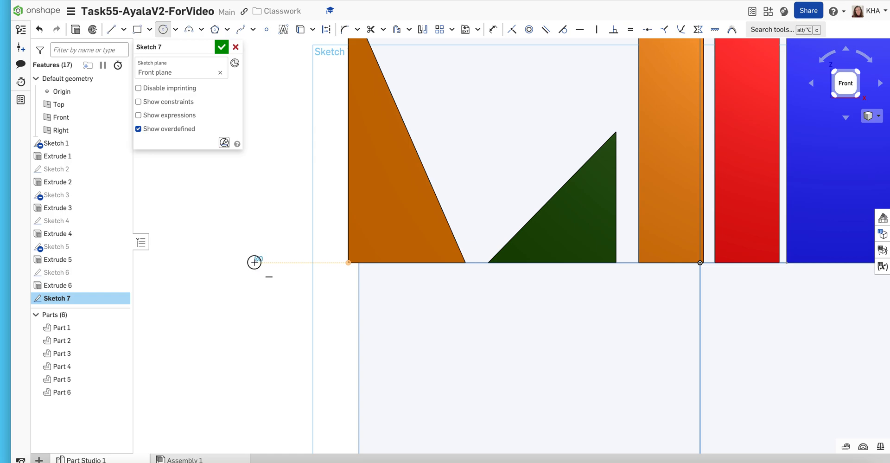
left_click(226, 228)
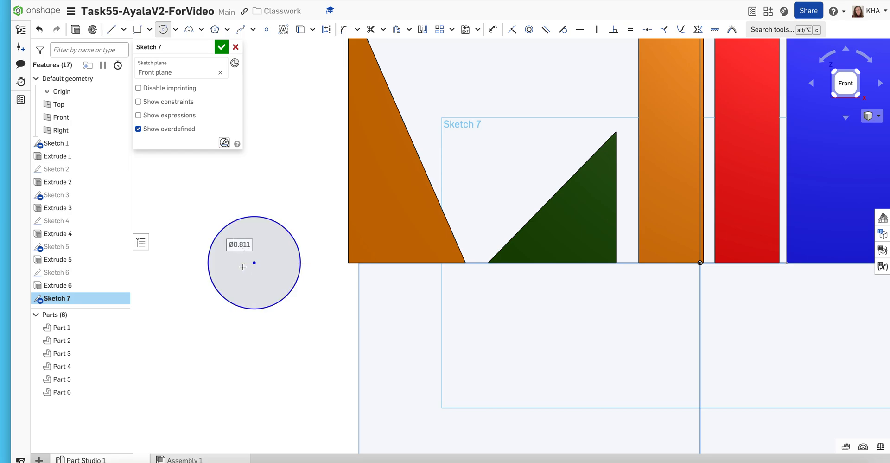
type("1")
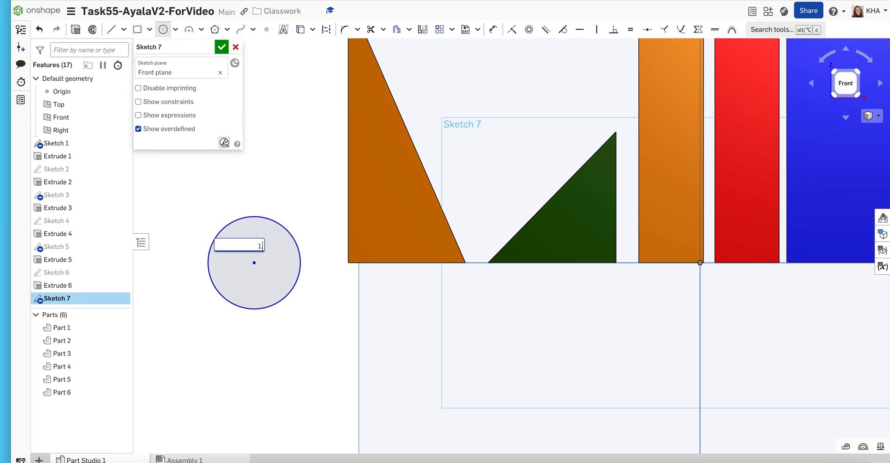
type(".367")
key("Return")
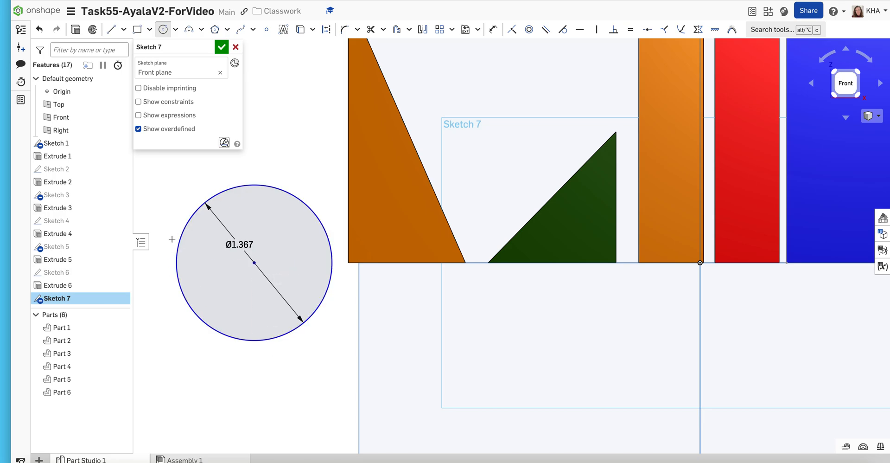
- Draw a horizontal line across the full width of the circle through its center
left_click(115, 34)
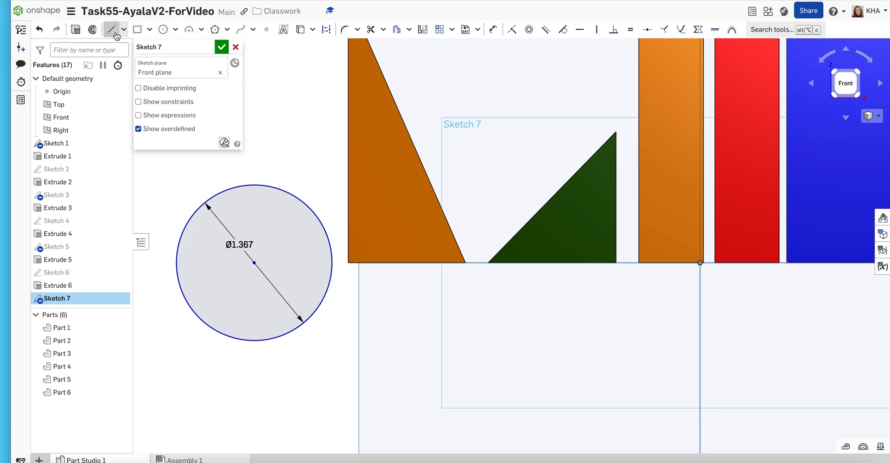
left_click(332, 263)
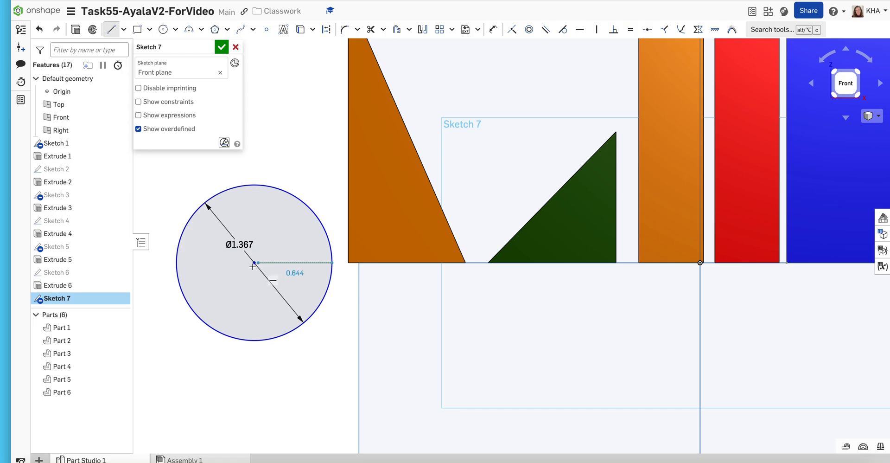
left_click(176, 262)
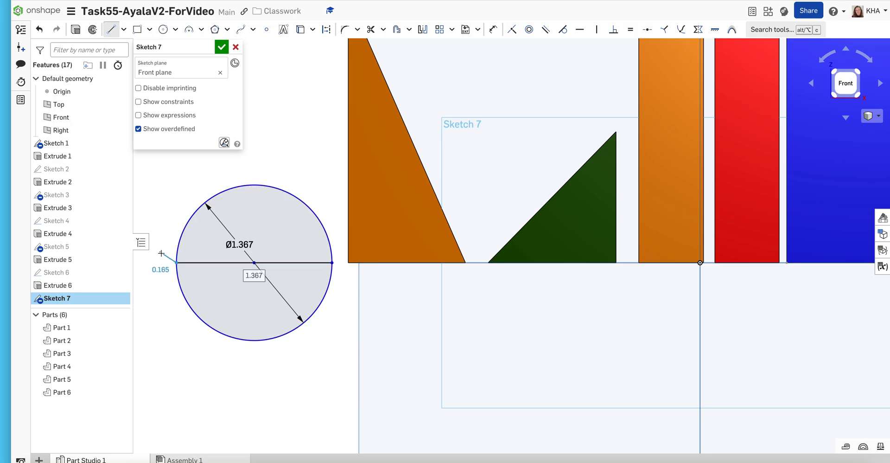
left_click(166, 199)
right_click(166, 199)
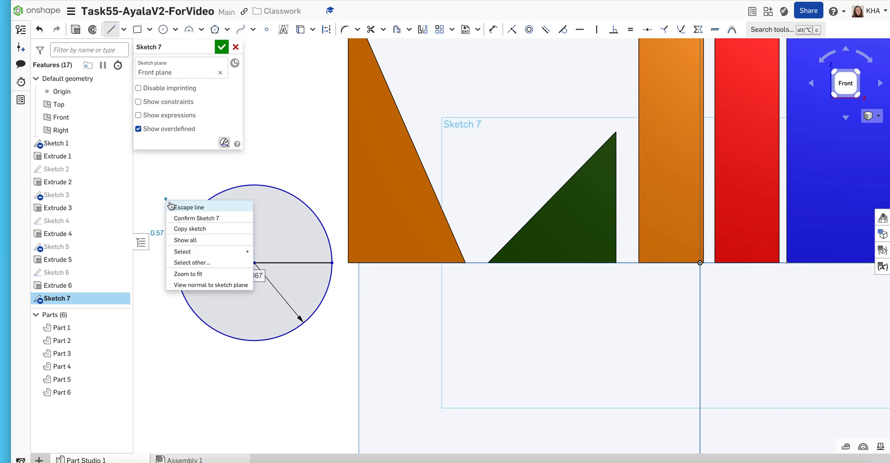
left_click(173, 207)
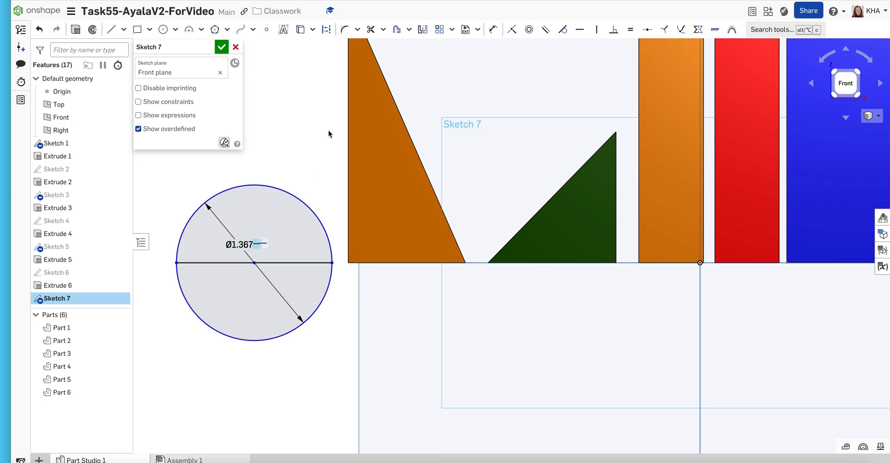
- Trim away the lower half of the circle to leave a semicircle, and finish the sketch
left_click(370, 32)
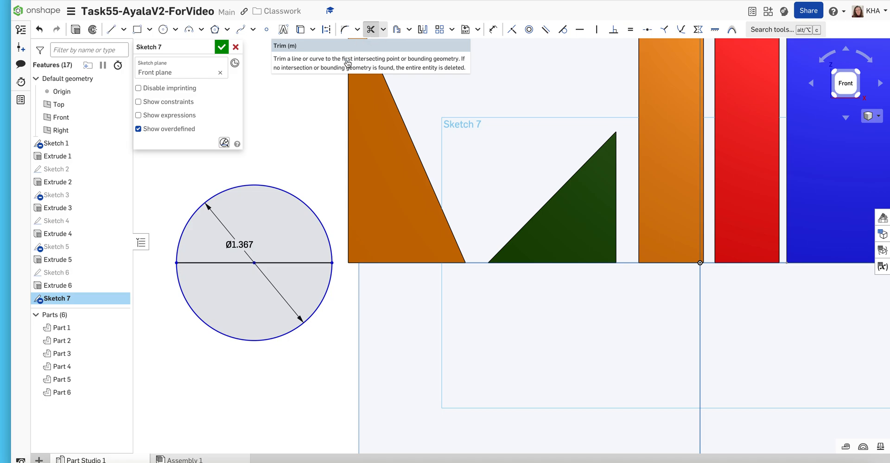
left_click(329, 291)
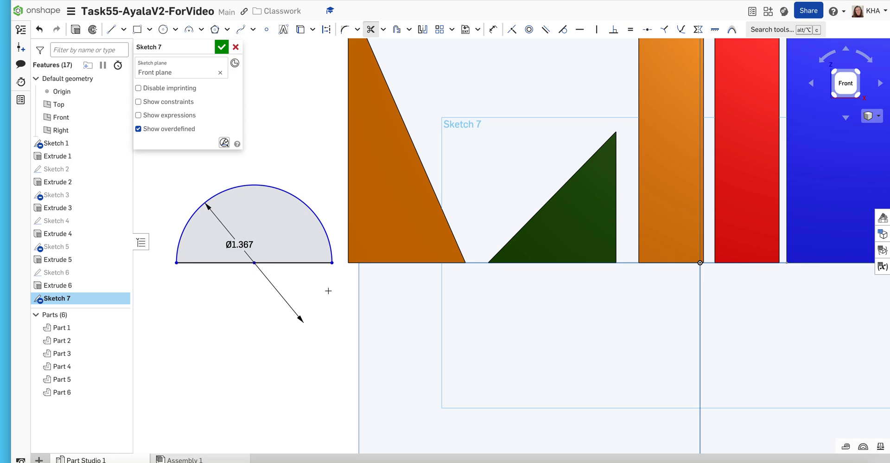
left_click(222, 47)
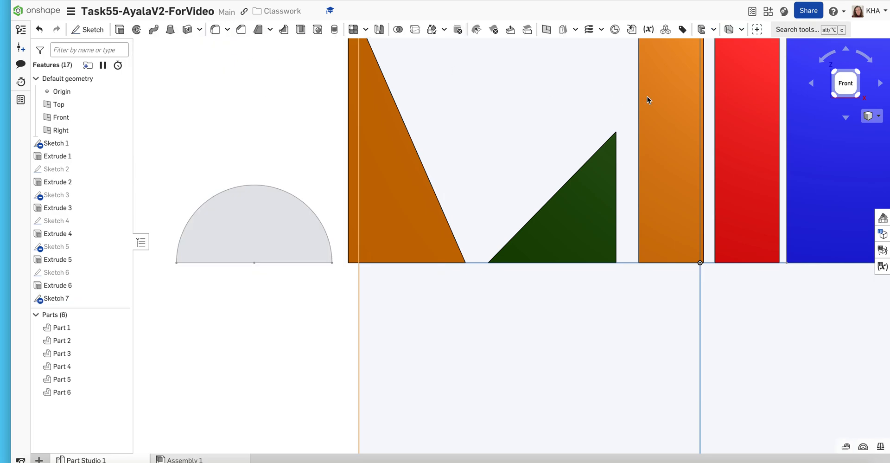
- Extrude the semicircle region as a new solid part with a blind depth of 1.189 in
left_click(872, 116)
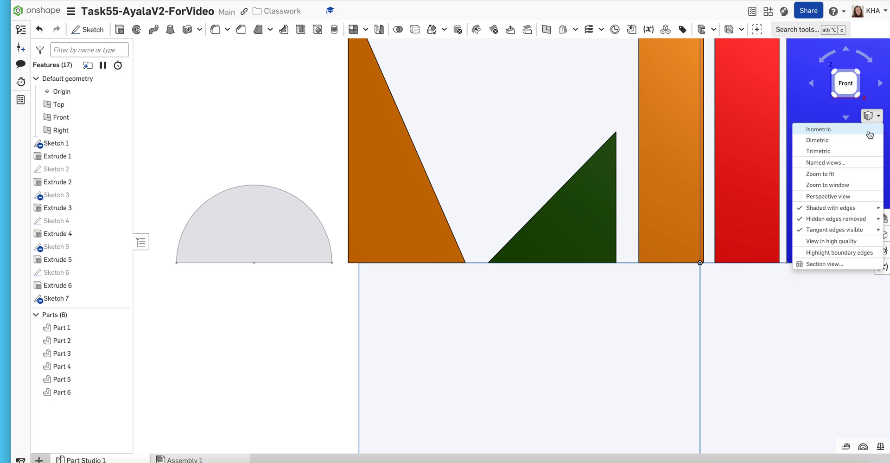
left_click(870, 134)
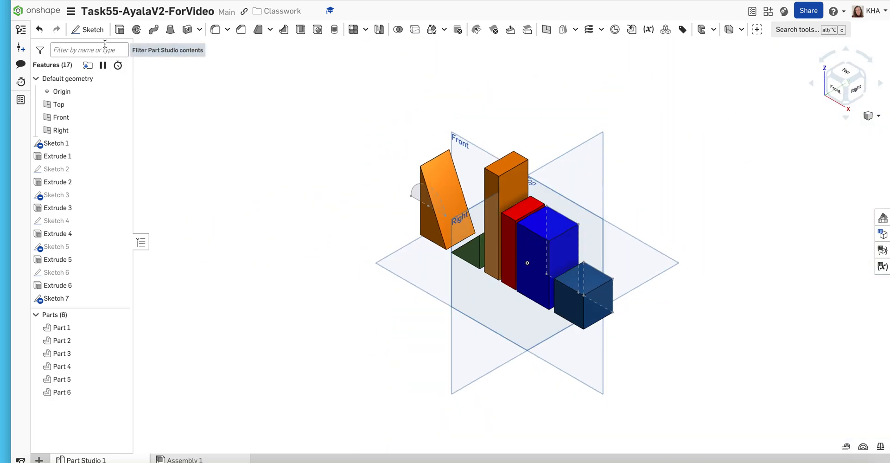
left_click(119, 30)
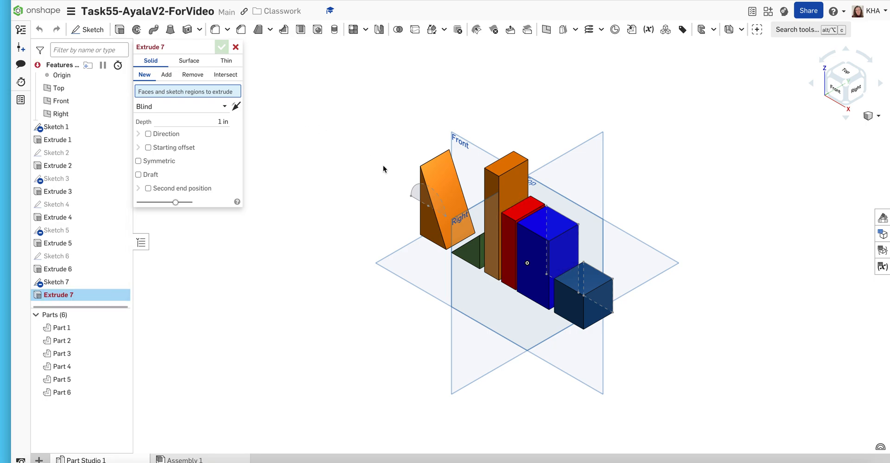
left_click(416, 193)
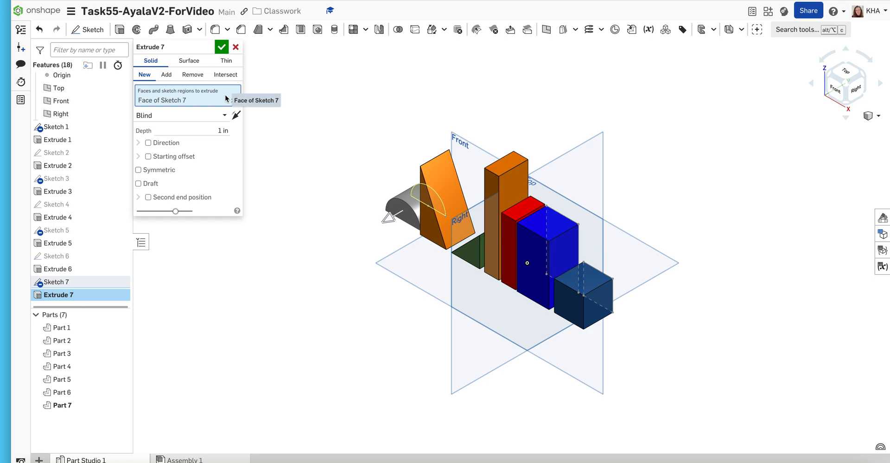
left_click(221, 129)
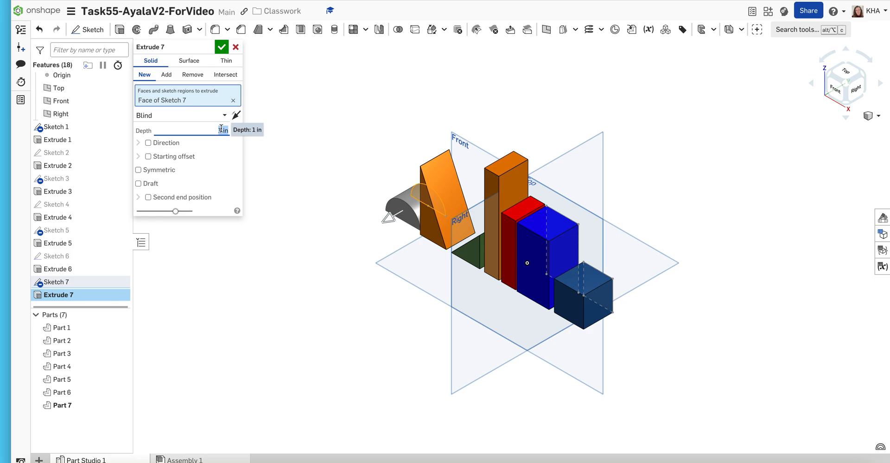
type("1.189")
key("Return")
left_click(222, 46)
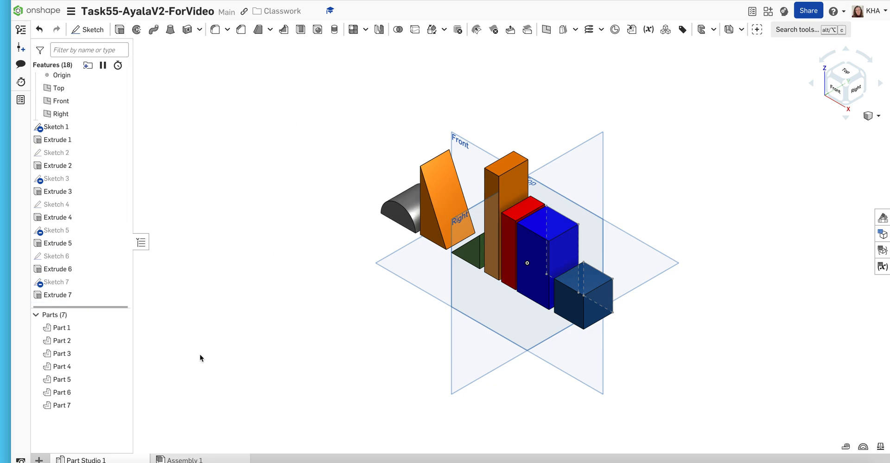
- Change the appearance of the half-cylinder, Part 7, to purple AE55BC
left_click(68, 405)
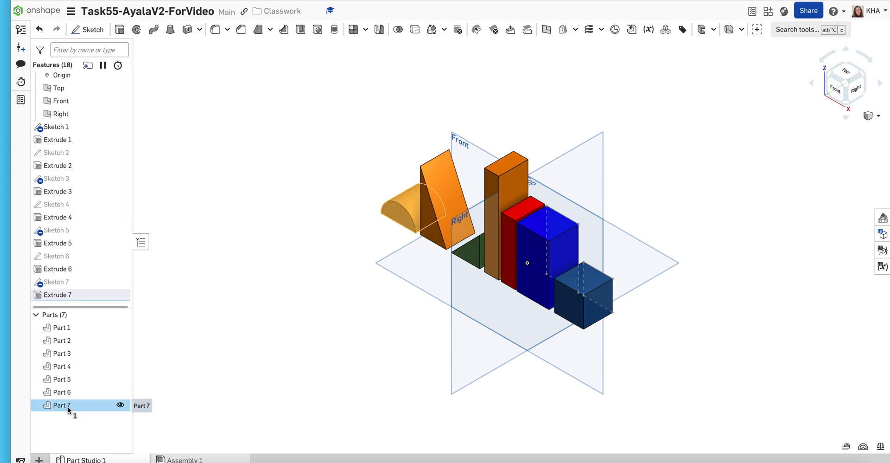
right_click(68, 408)
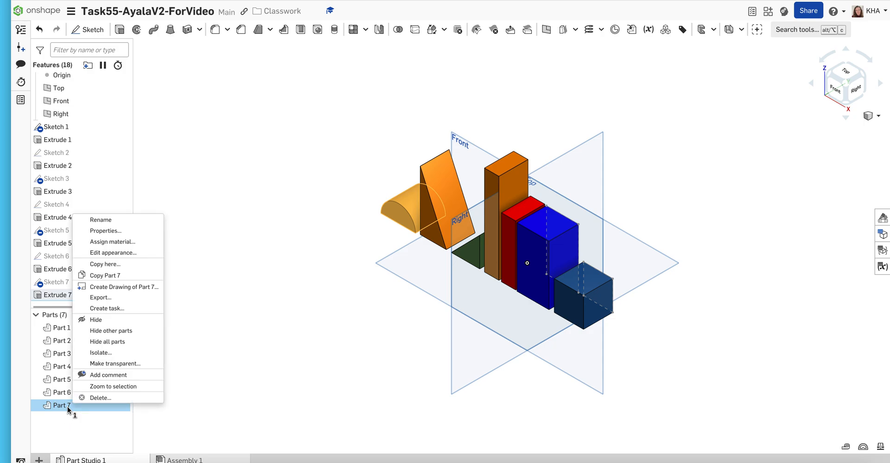
left_click(84, 254)
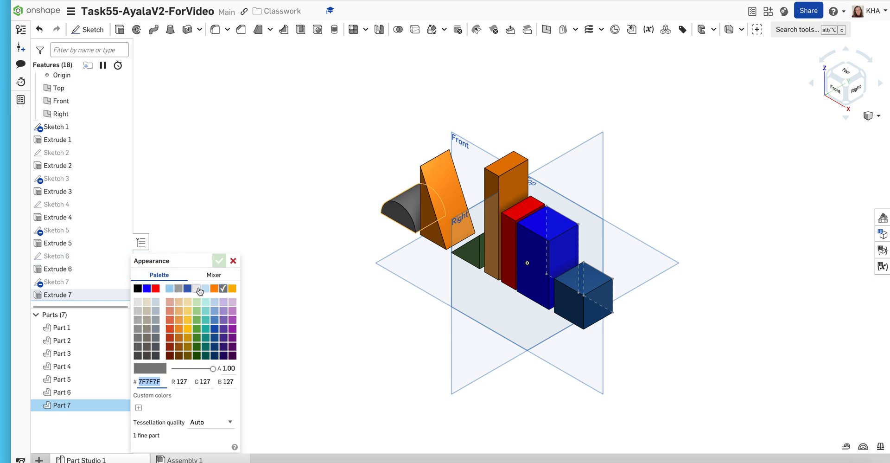
left_click(233, 319)
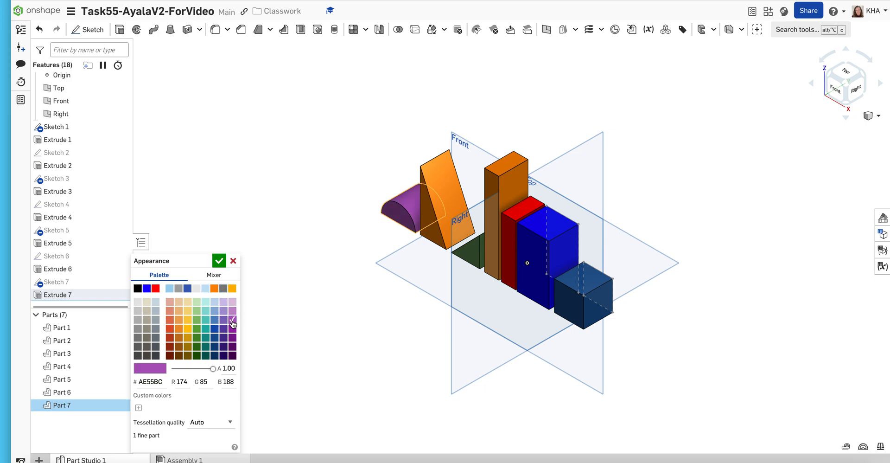
left_click(219, 261)
- Assign the Balsa material from the Onshape Material Library to Part 7, searching for wood
right_click(96, 299)
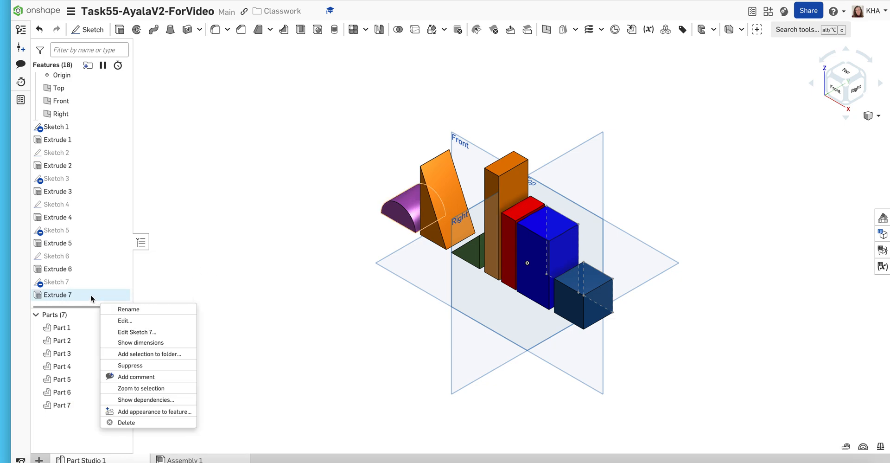
right_click(70, 407)
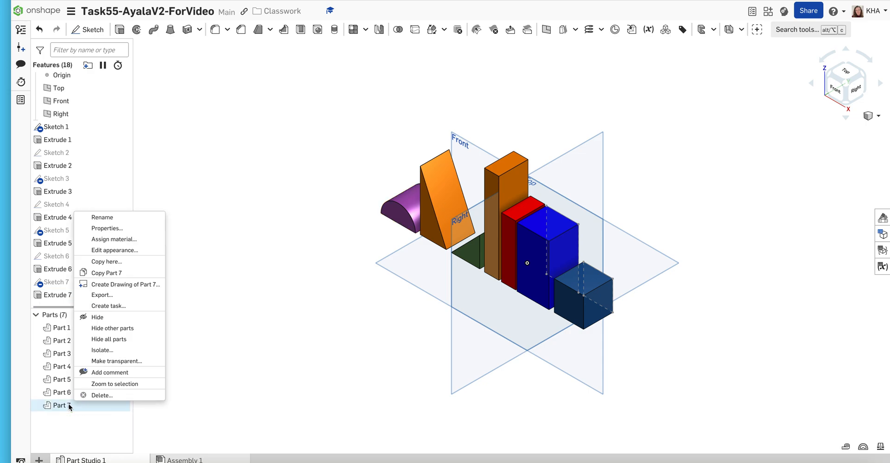
left_click(87, 242)
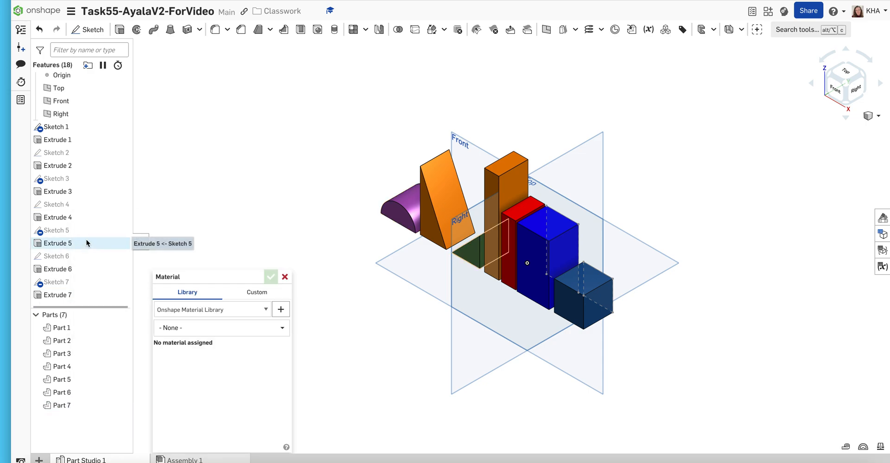
left_click(181, 328)
type("wood")
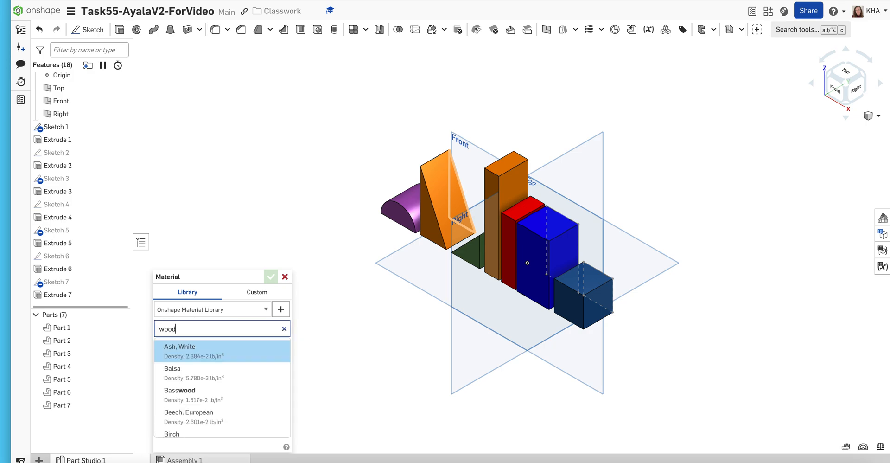
left_click(178, 376)
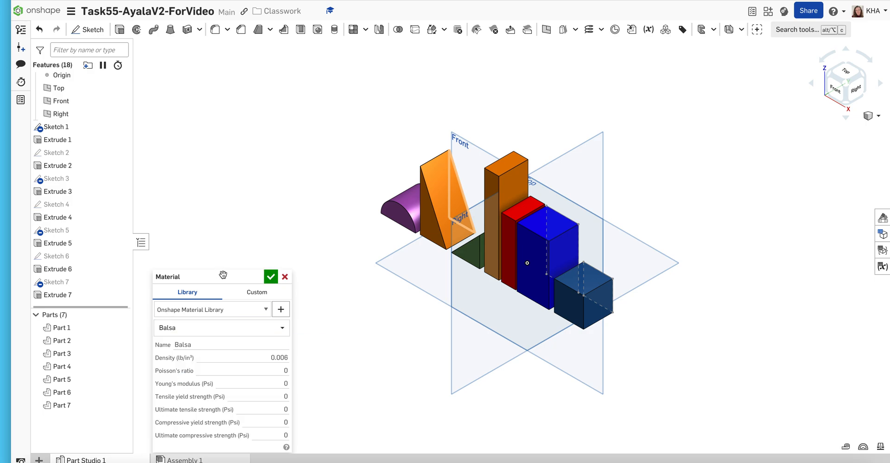
left_click(270, 277)
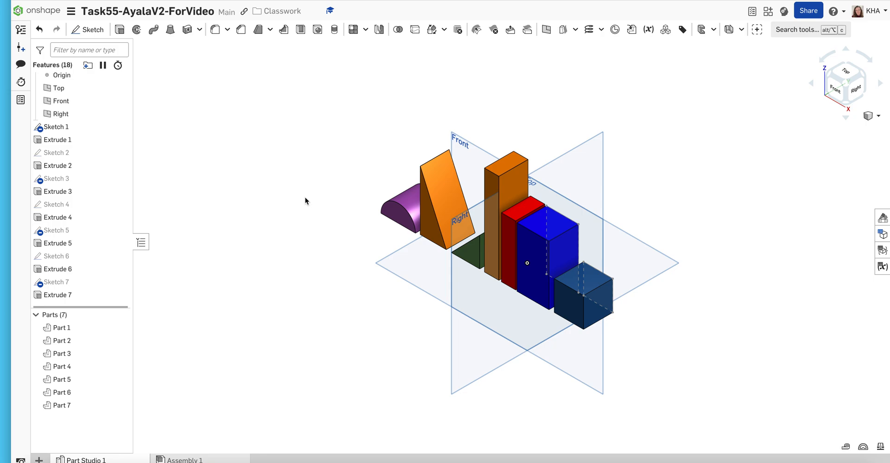
- Start a sketch on the Front plane and draw a corner rectangle about 1.84 by 1.18 in beside the purple half-cylinder
left_click(92, 31)
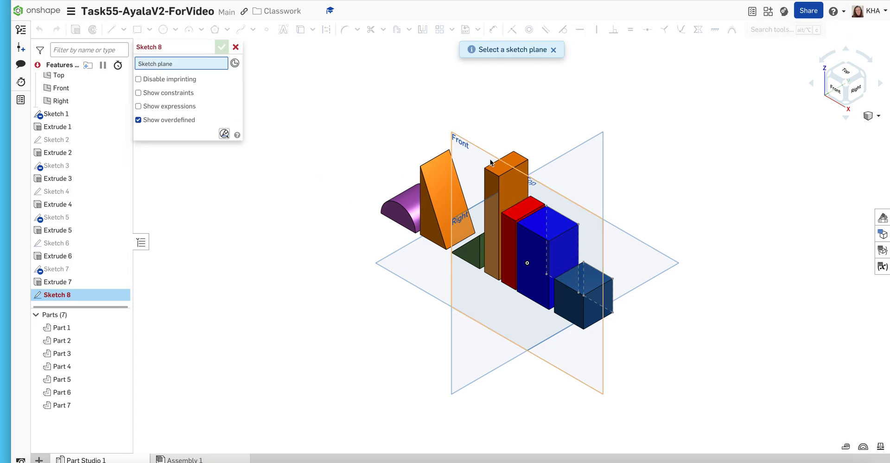
left_click(464, 163)
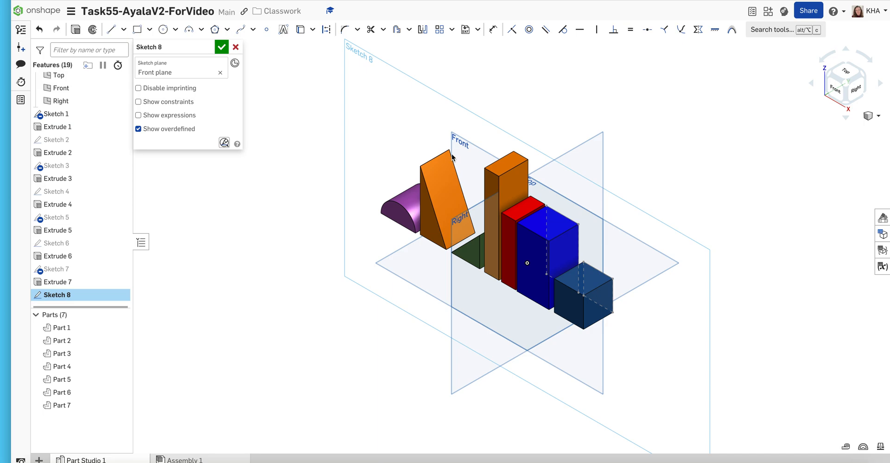
key("n")
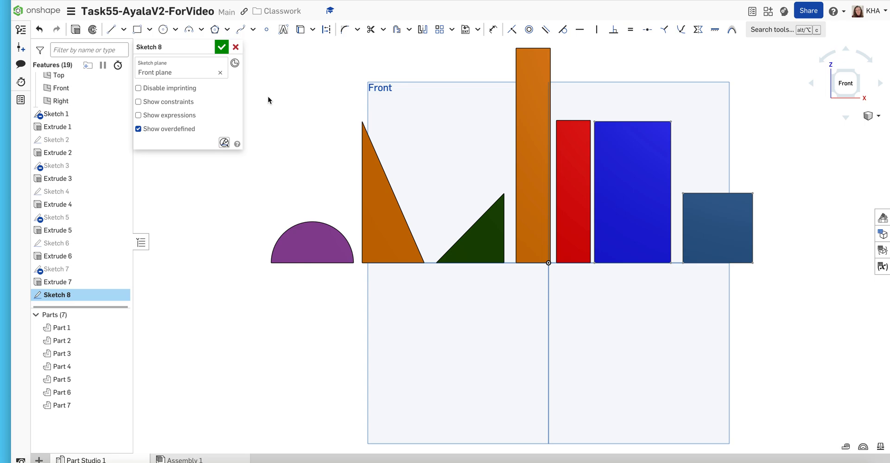
left_click(138, 31)
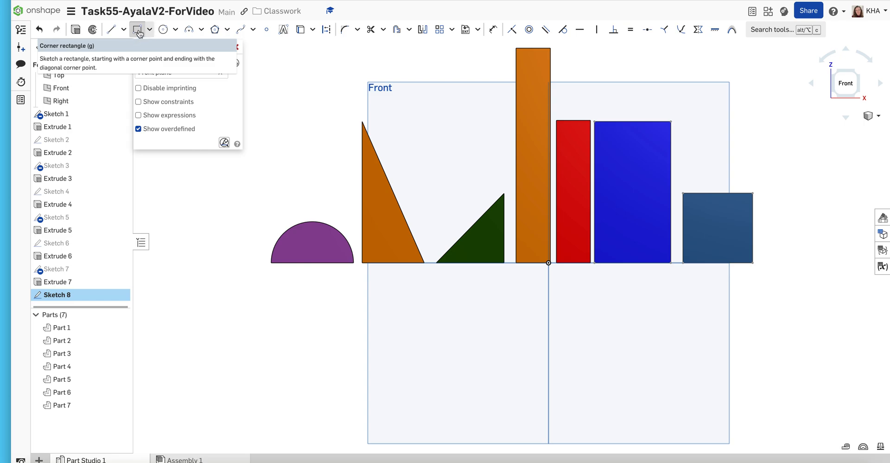
left_click(261, 262)
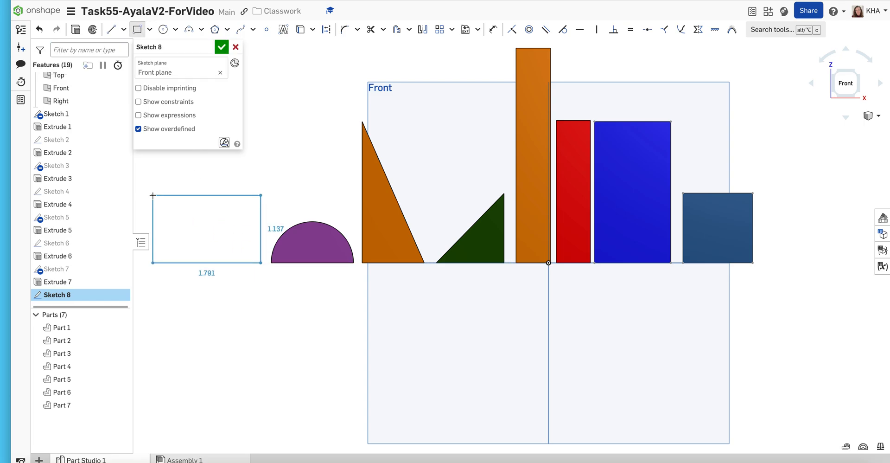
left_click(150, 191)
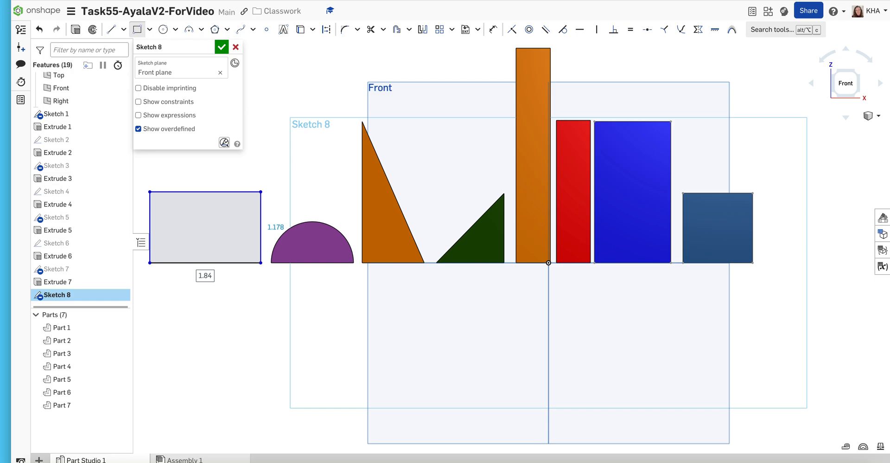
- Set the rectangle's width to 2.3 in and its height to 1.13 in
double_click(205, 275)
type("2.300")
key("Return")
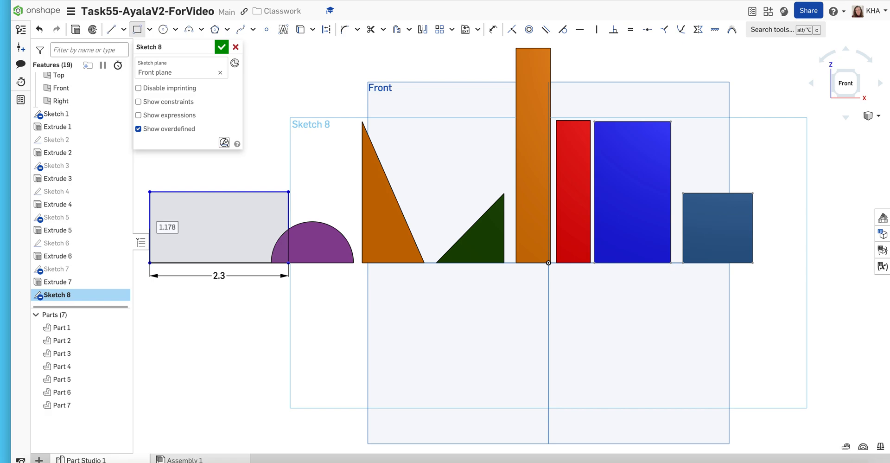
type("1.1")
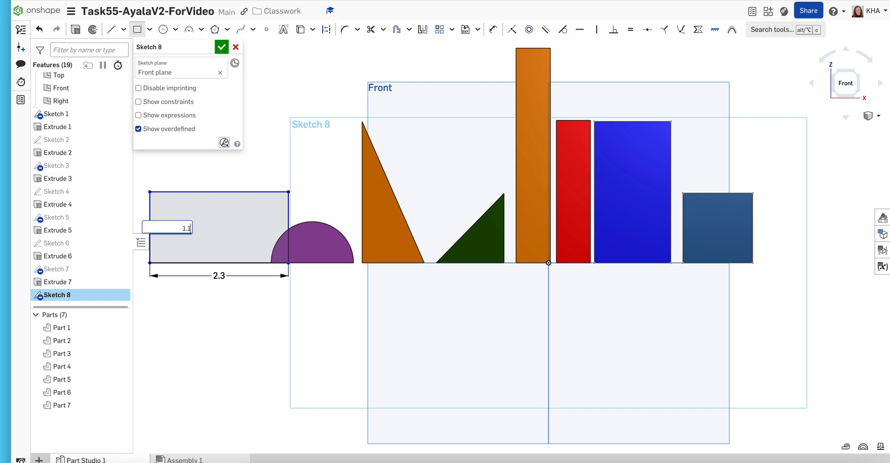
type("30")
key("Return")
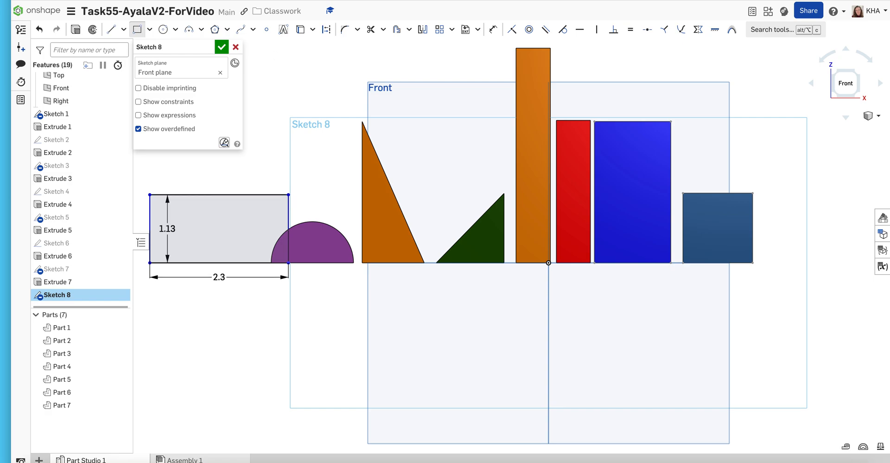
- Move the height dimension outside the rectangle, and dimension its lower corner near the half-cylinder to the half-cylinder's far base corner at 1.4 in
left_click(494, 29)
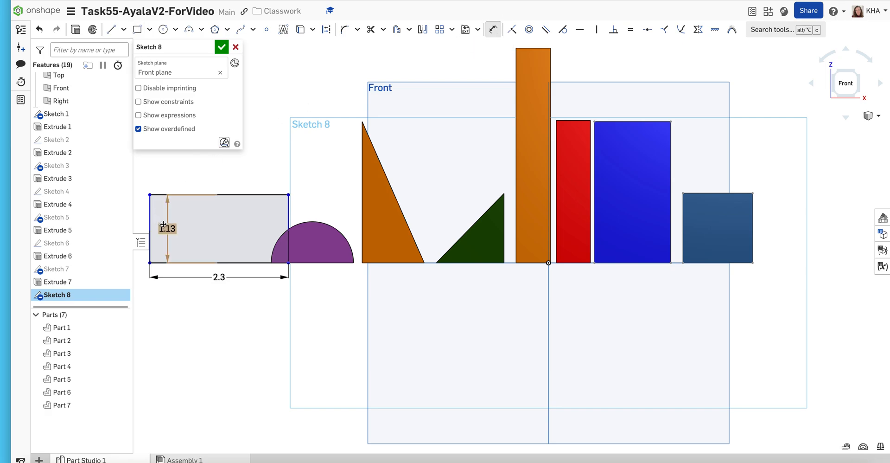
left_click_drag(166, 228, 141, 227)
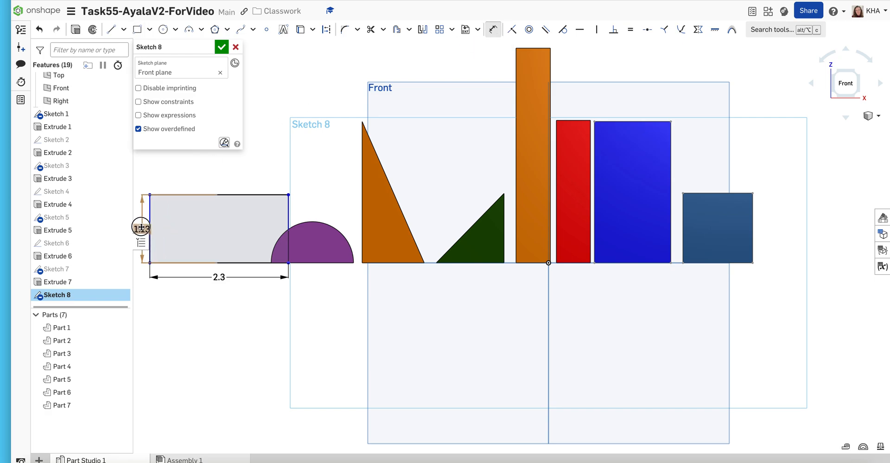
left_click(289, 263)
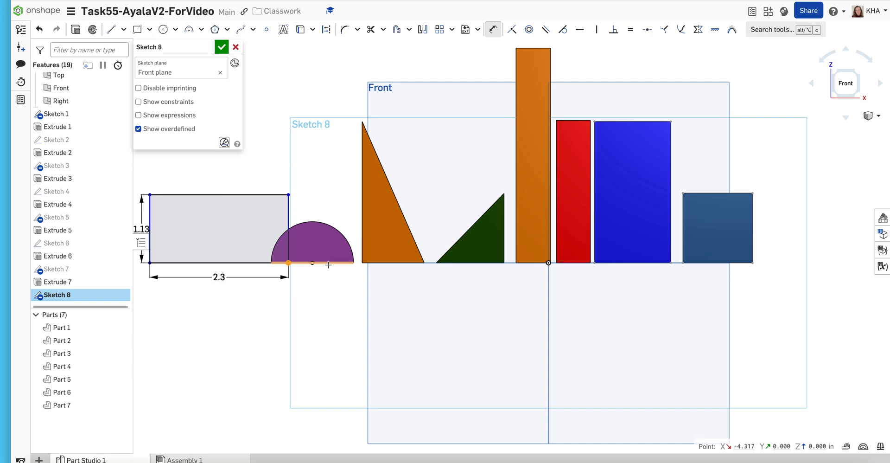
left_click(353, 263)
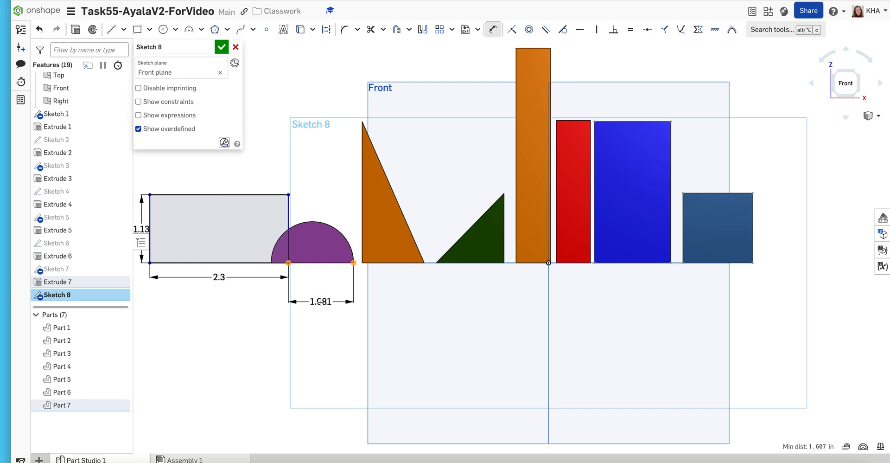
left_click(320, 302)
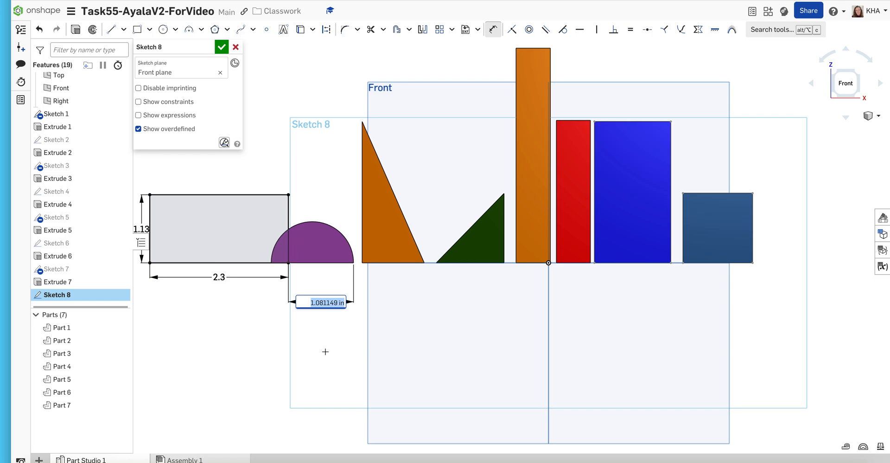
key("BackSpace")
type("1.081")
key("Return")
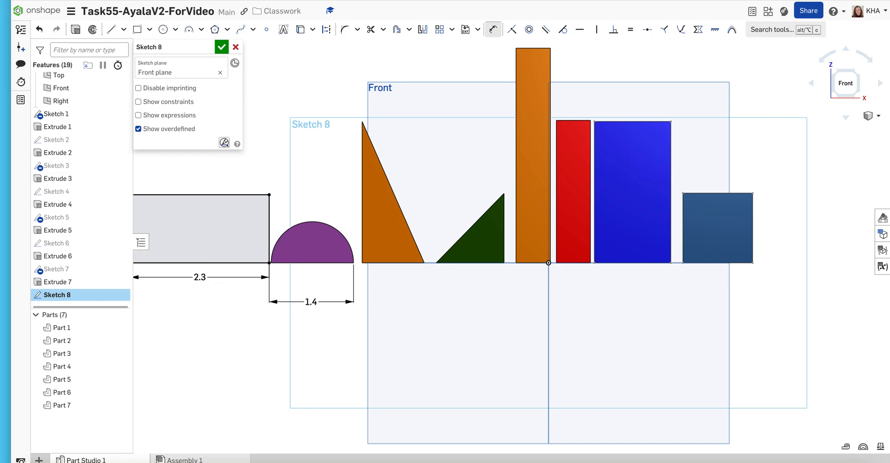
- Set the distance between the rectangle's corner and the half-cylinder's far corner to 1.6 in
double_click(312, 302)
type("1.6")
key("Return")
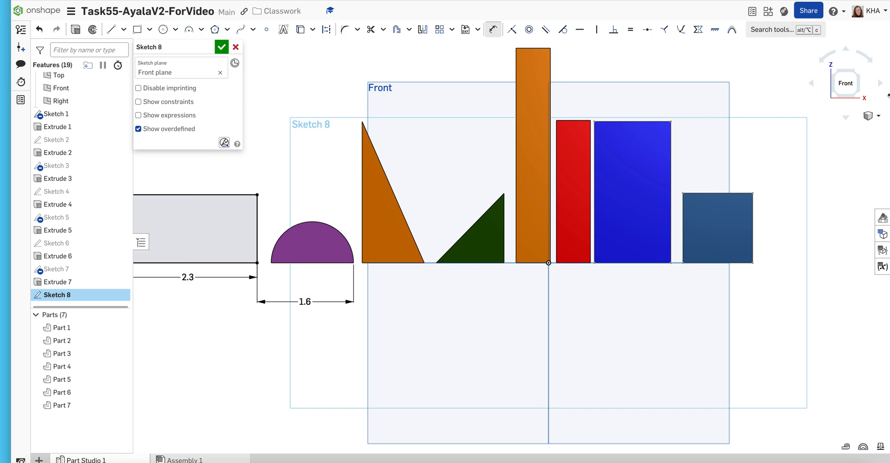
- Compare the sketch with the block layout on the Task 55 slide in PowerPoint, and return to the Onshape part studio
left_click(875, 116)
left_click(869, 125)
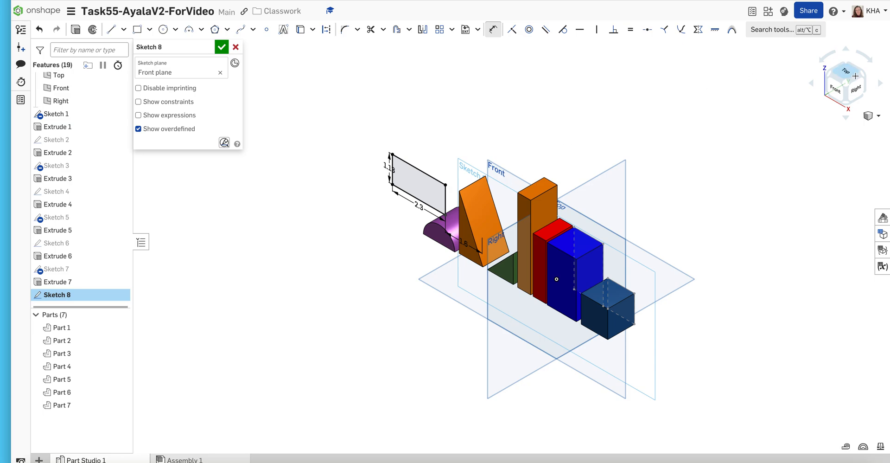
left_click(837, 90)
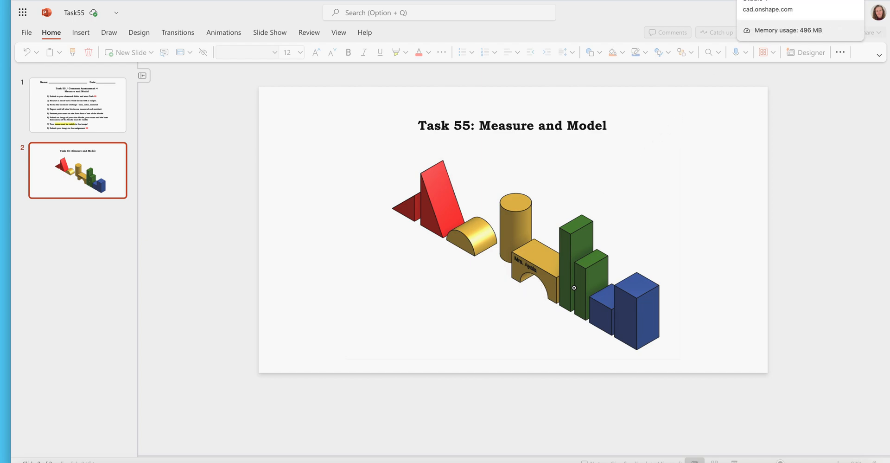
left_click(760, 0)
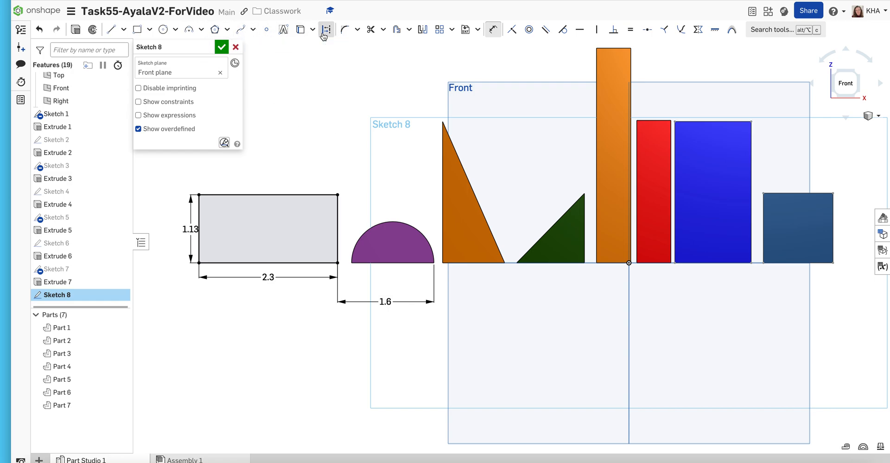
- Place a sketch point at the midpoint of the rectangle's bottom edge
left_click(267, 30)
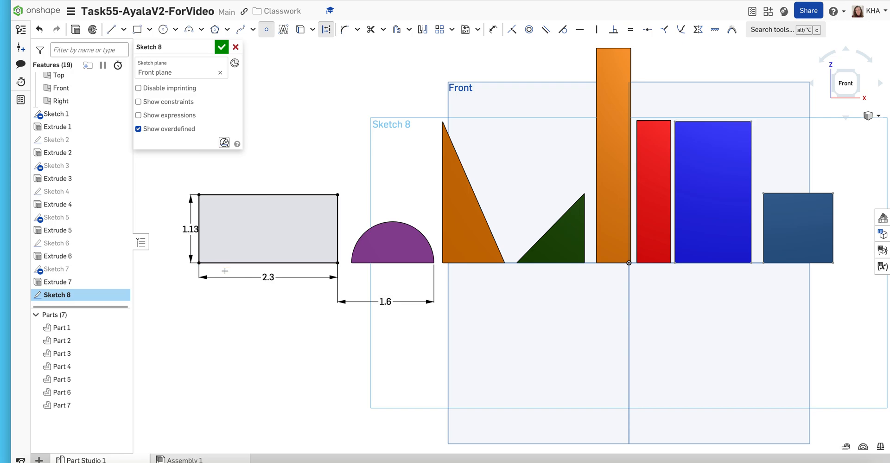
left_click(269, 263)
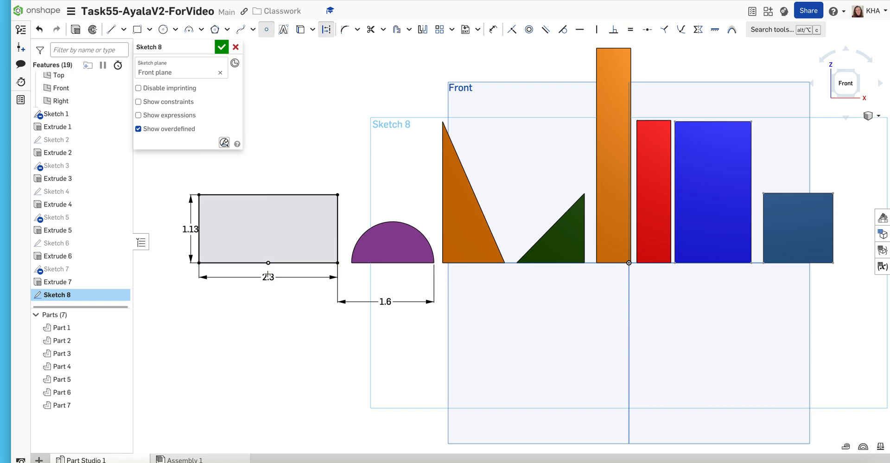
left_click(327, 30)
left_click(267, 30)
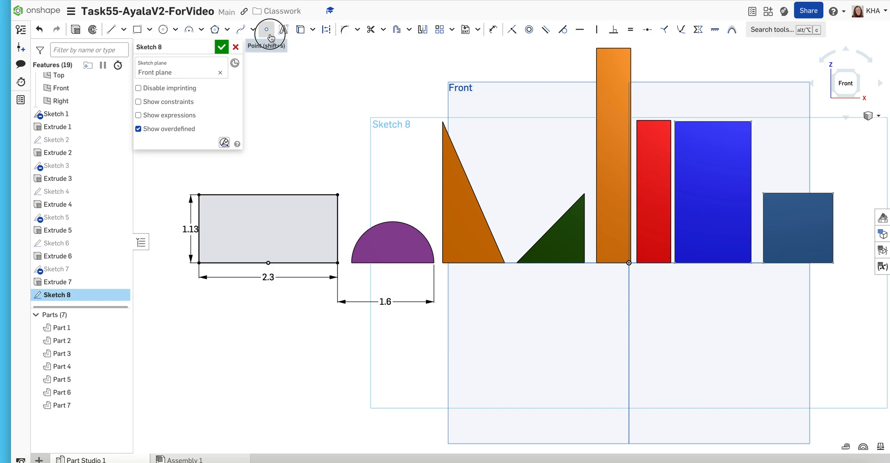
- Draw a circle centred on the midpoint of the rectangle's bottom edge with a diameter of 1.4 in
left_click(163, 30)
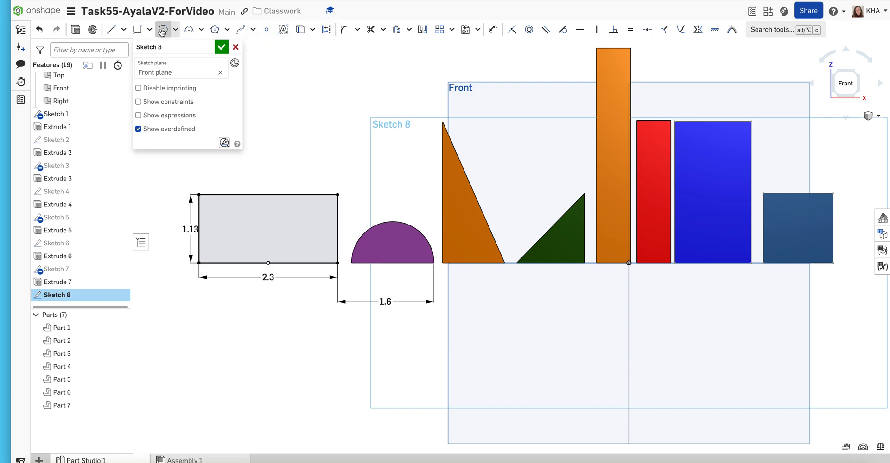
left_click(267, 262)
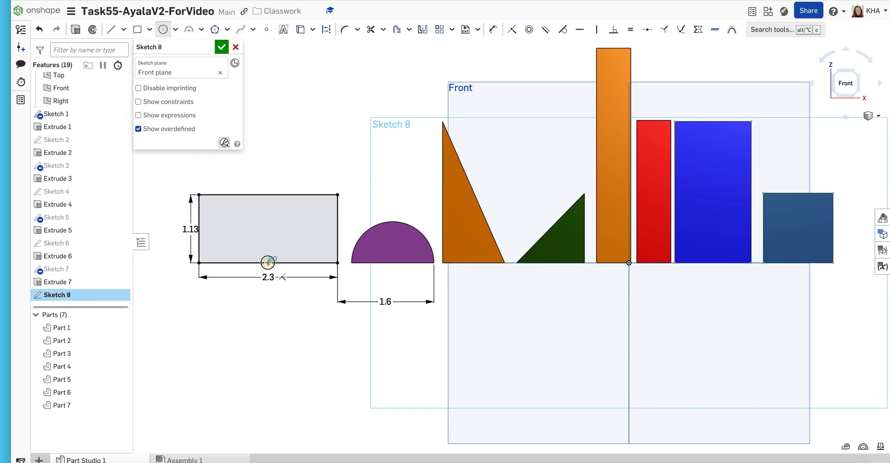
left_click(240, 234)
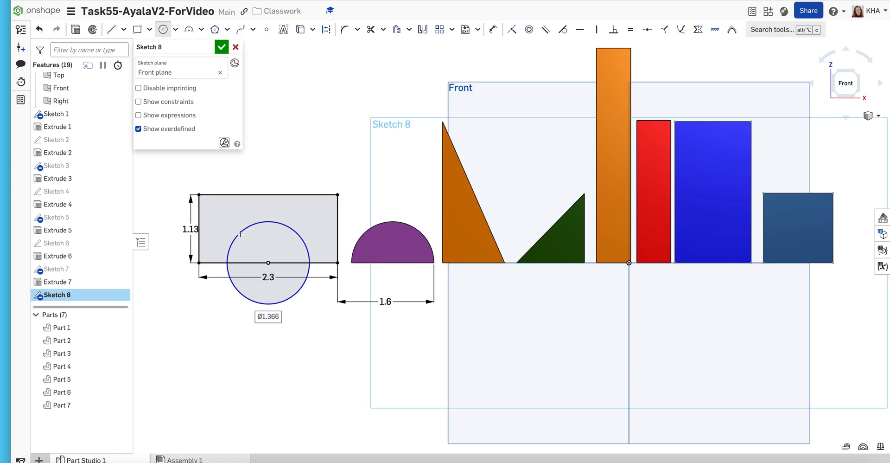
type("1.400")
key("Return")
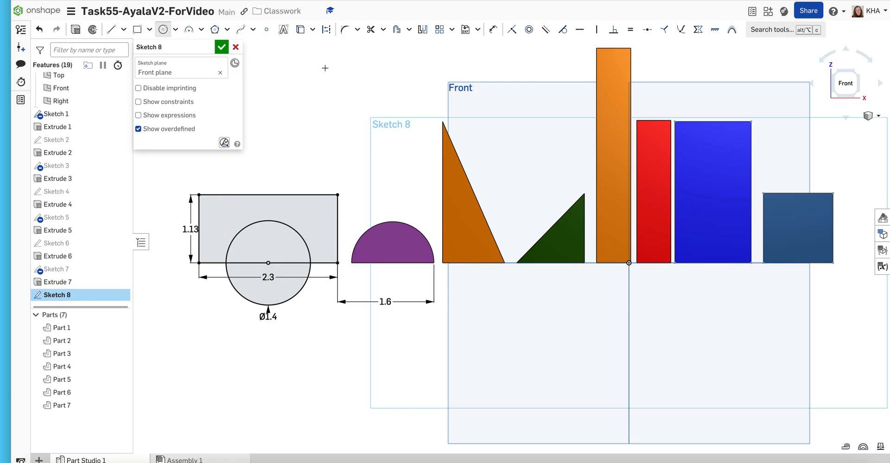
- Trim away the circle's lower half and the rectangle's bottom edge inside the circle to form an arch, and finish the sketch
left_click(372, 31)
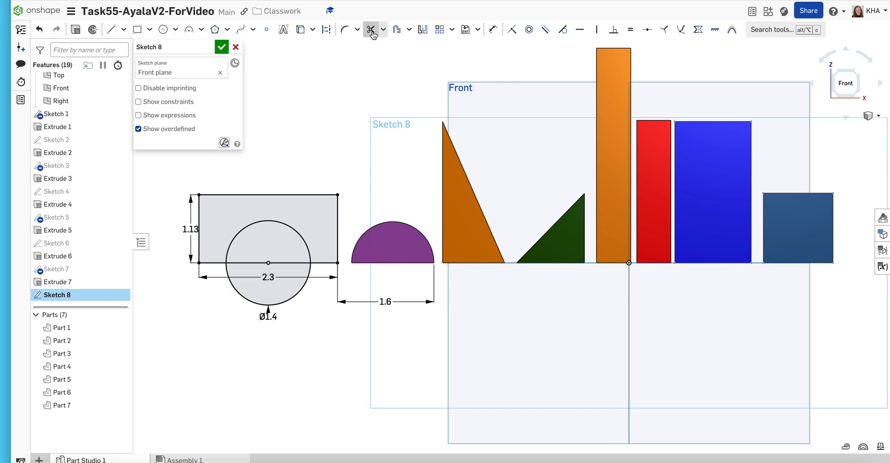
left_click(292, 299)
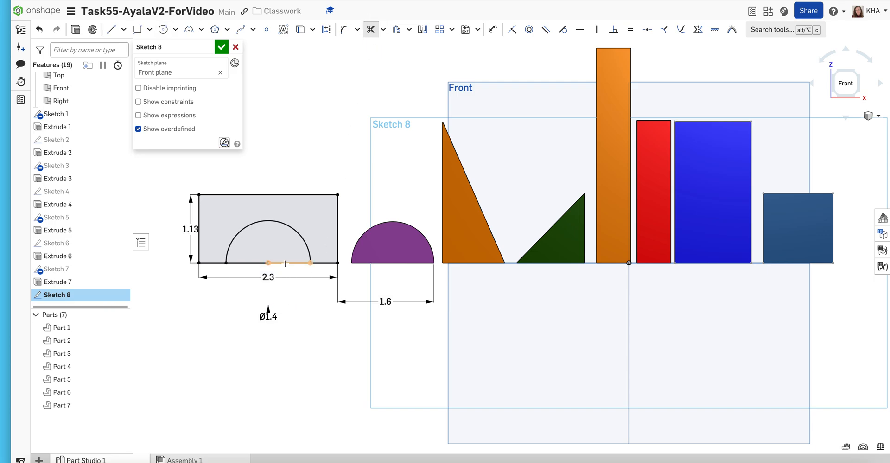
left_click(285, 263)
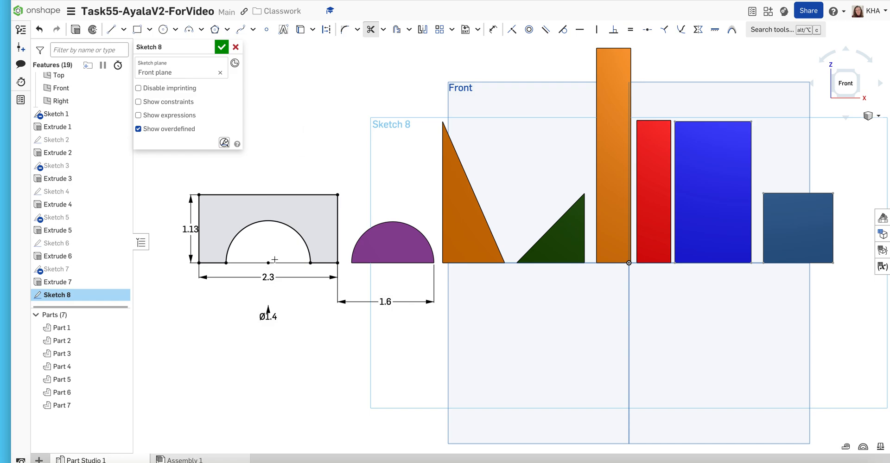
scroll(274, 259, "up", 1)
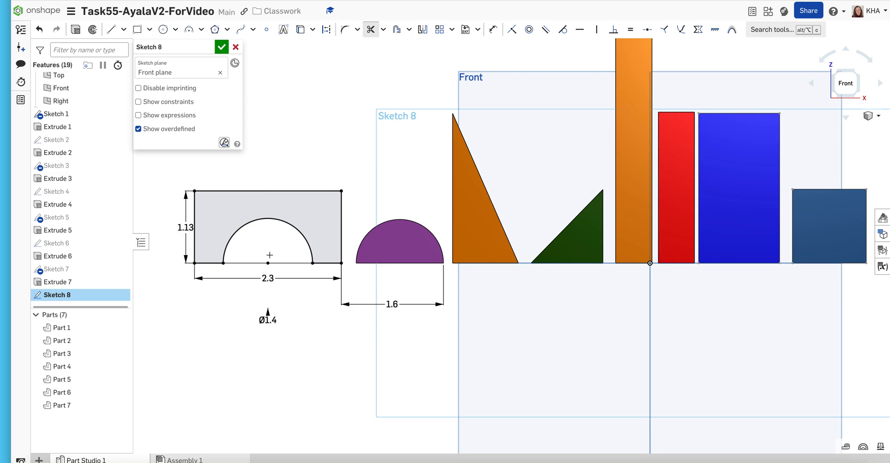
left_click(222, 47)
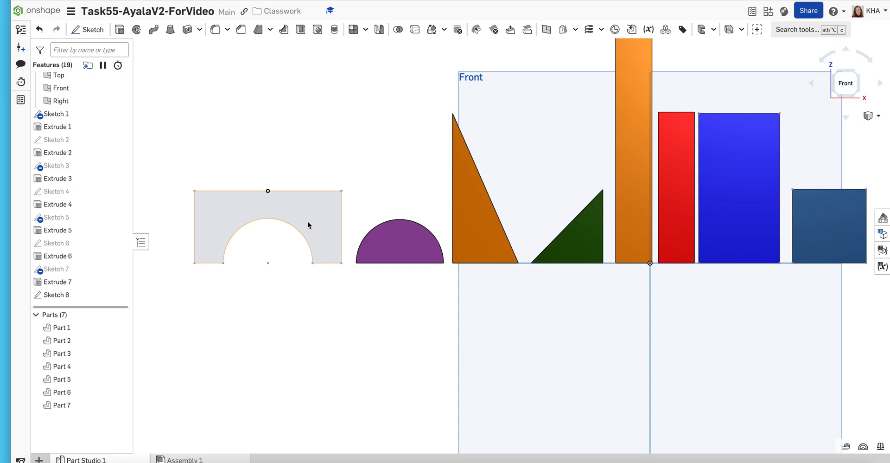
- Extrude the arch sketch as a new solid with a blind depth of 1.3 in
left_click(873, 118)
left_click(844, 129)
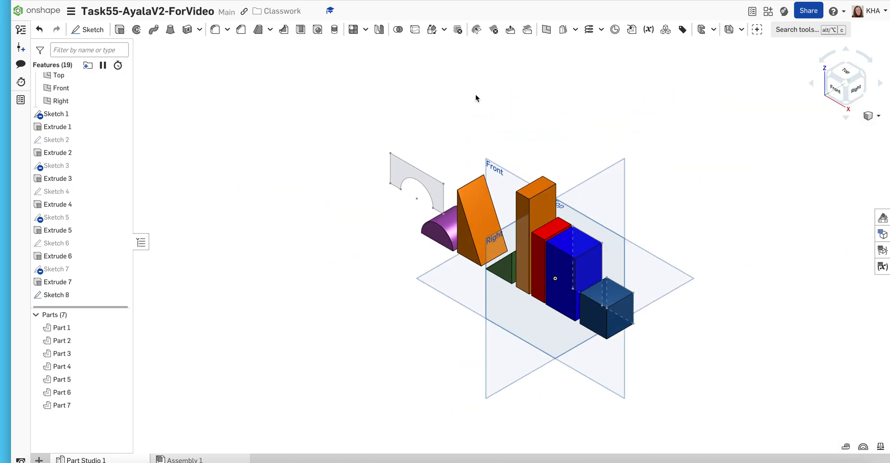
left_click(136, 29)
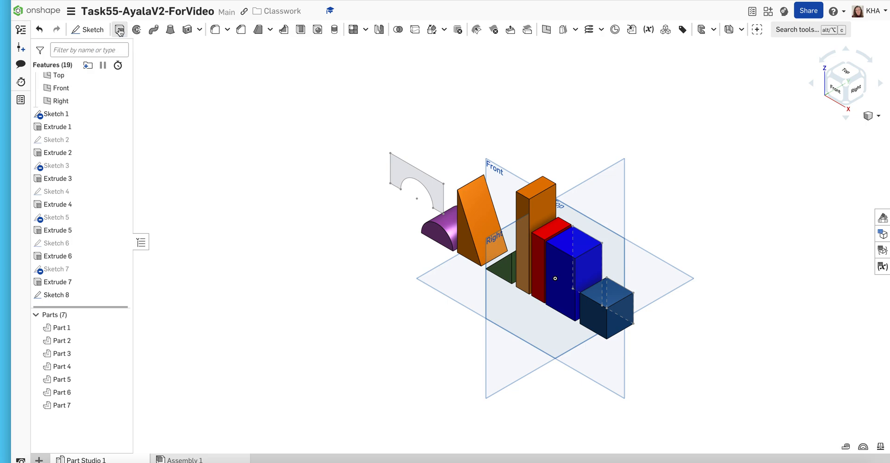
left_click(396, 172)
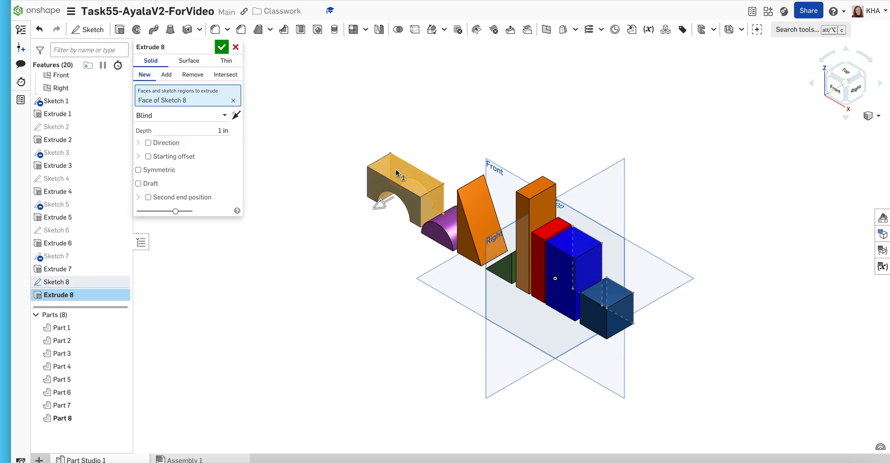
left_click(221, 131)
type("1.300")
key("Return")
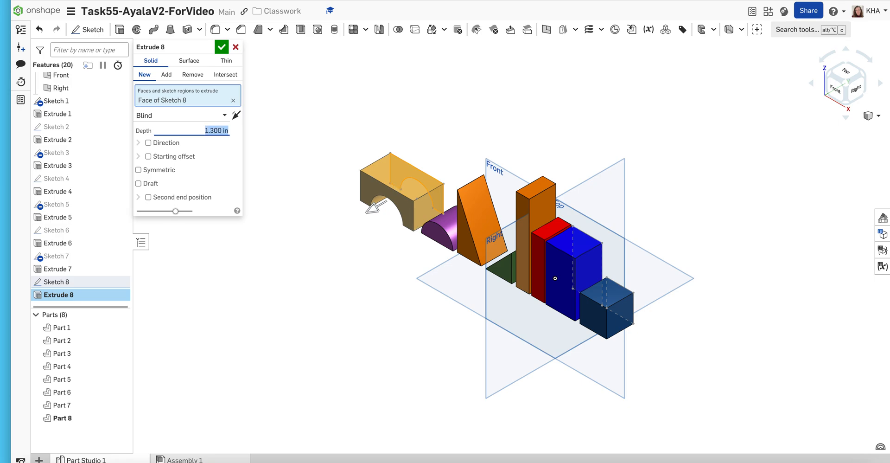
left_click(220, 48)
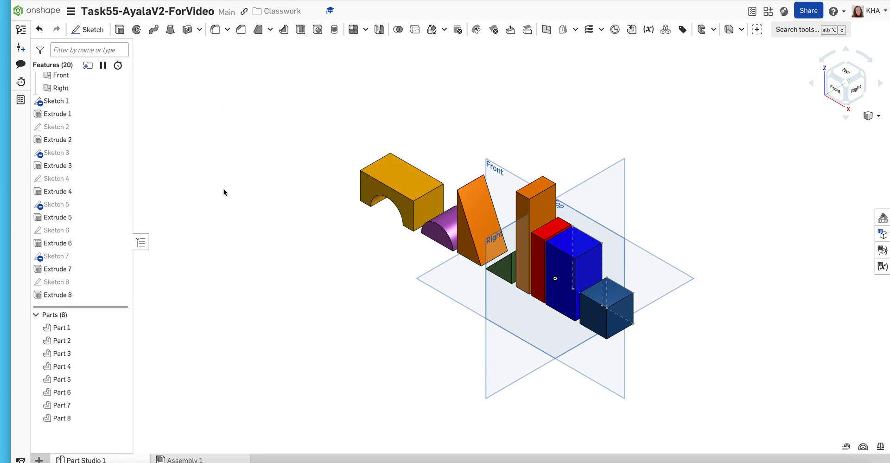
- Set the arch block's appearance to purple AE55BC, matching the half-cylinder beside it
right_click(81, 419)
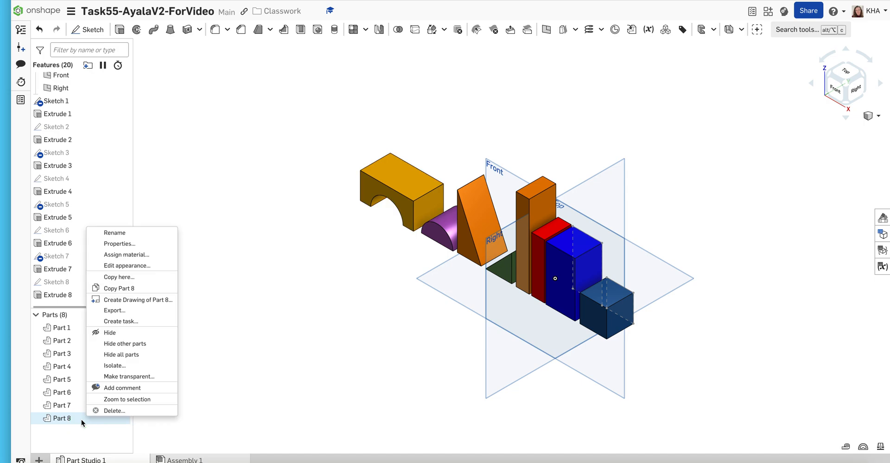
left_click(98, 267)
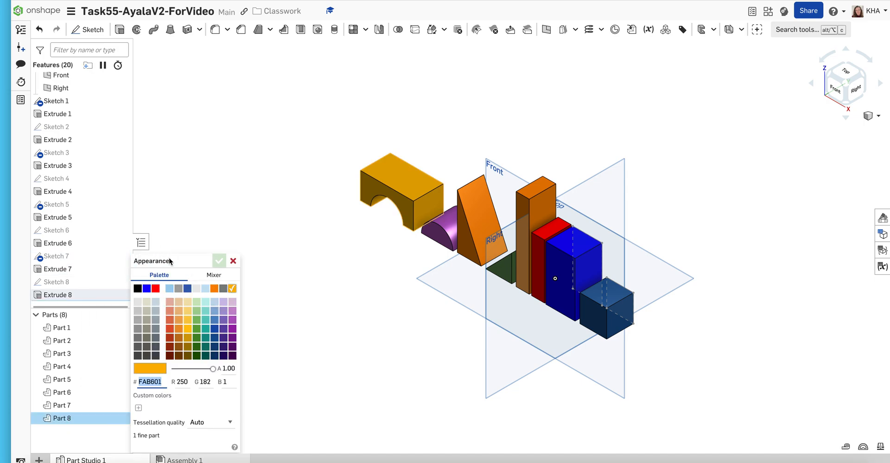
left_click(231, 328)
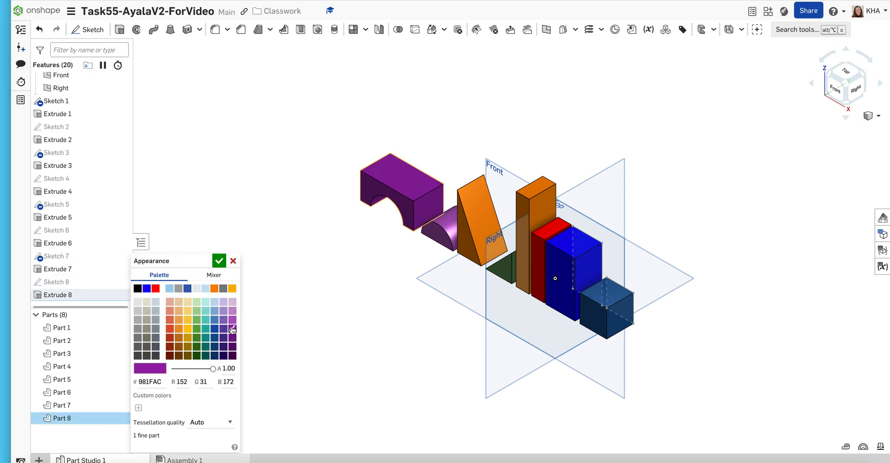
left_click(232, 319)
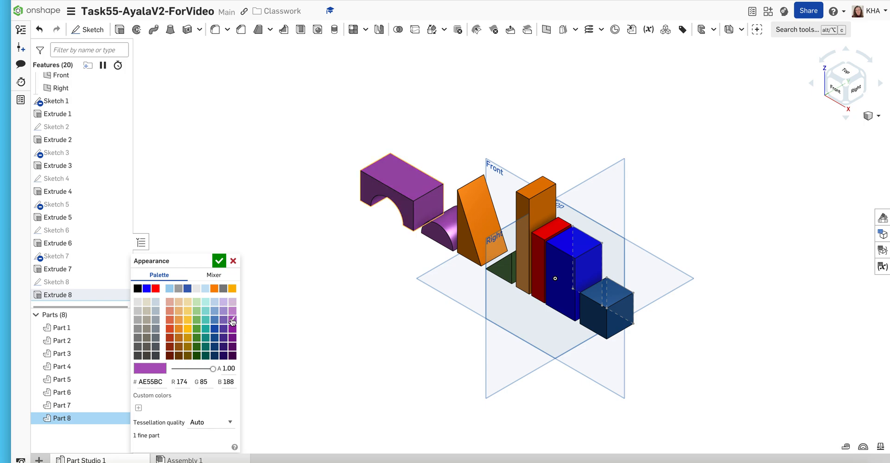
left_click(219, 260)
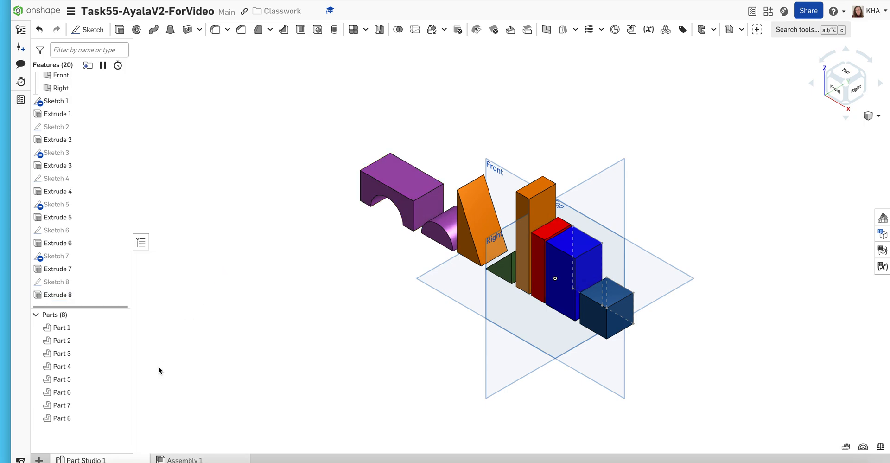
- Assign the Balsa wood material from the Onshape Material Library to the arch block
right_click(95, 419)
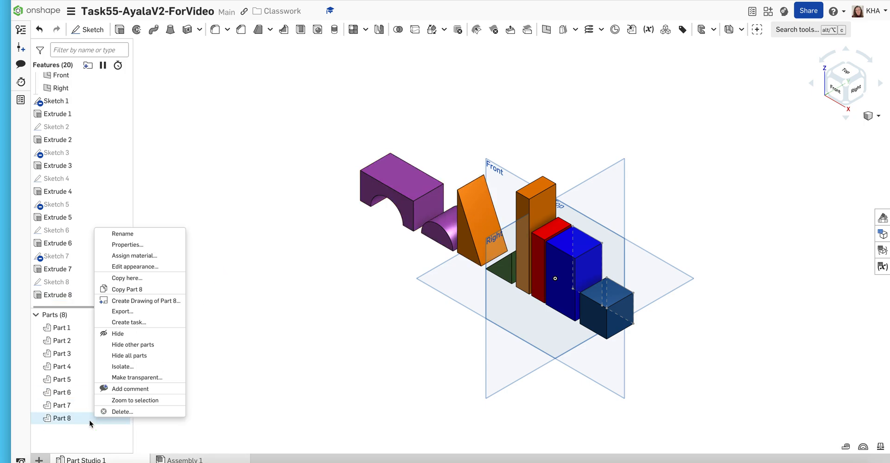
left_click(122, 255)
left_click(179, 328)
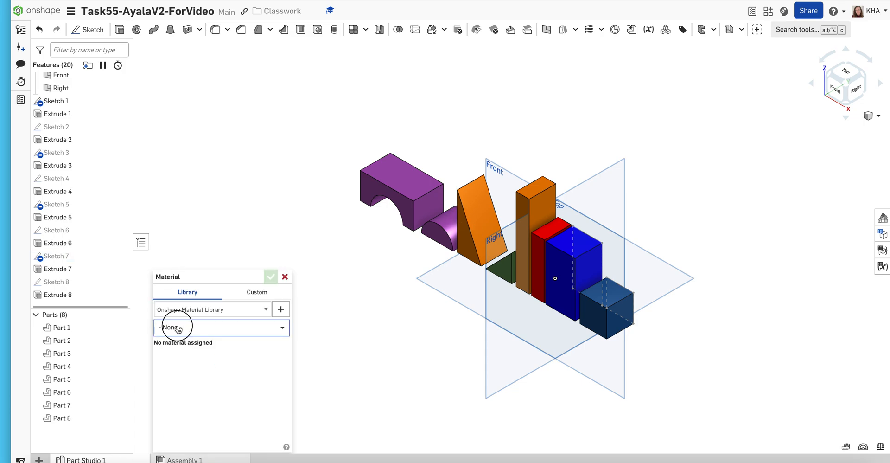
type("wood")
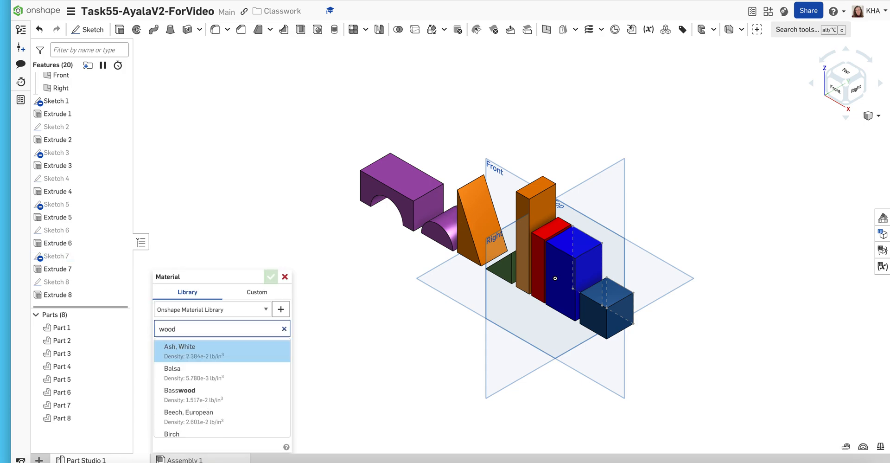
left_click(190, 371)
left_click(269, 277)
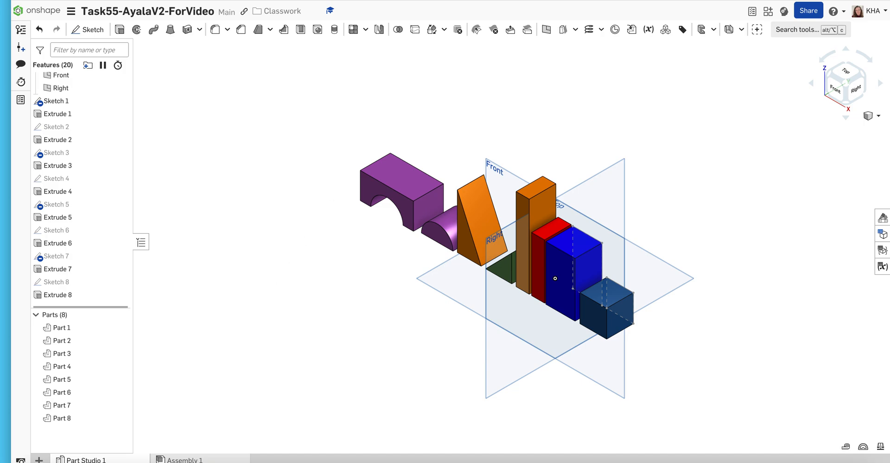
- Check the block layout on the Task 55 slide in PowerPoint, and start a new sketch on the Front plane back in Onshape
left_click(654, 0)
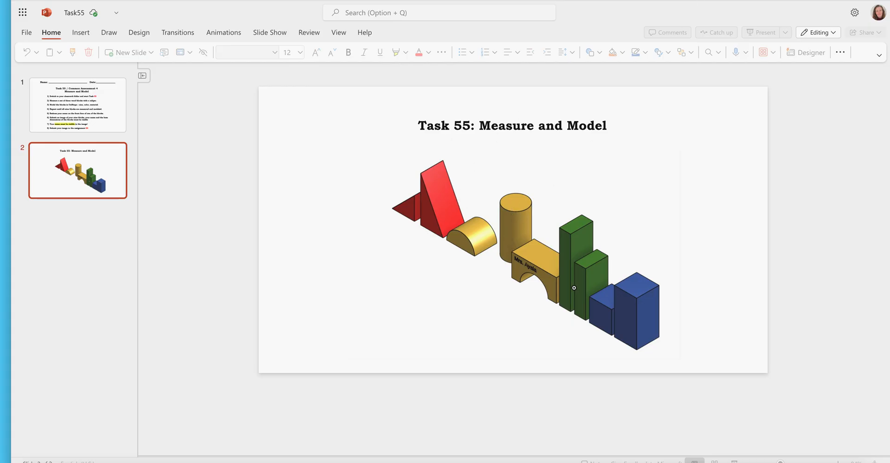
left_click(528, 0)
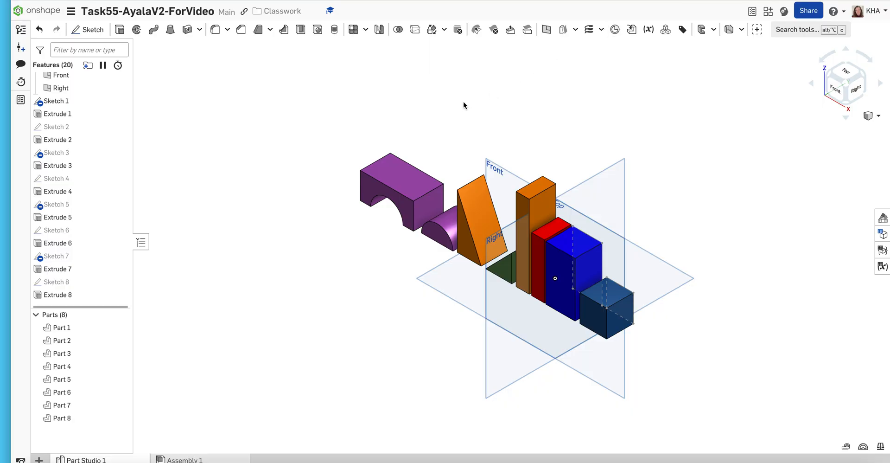
left_click(89, 32)
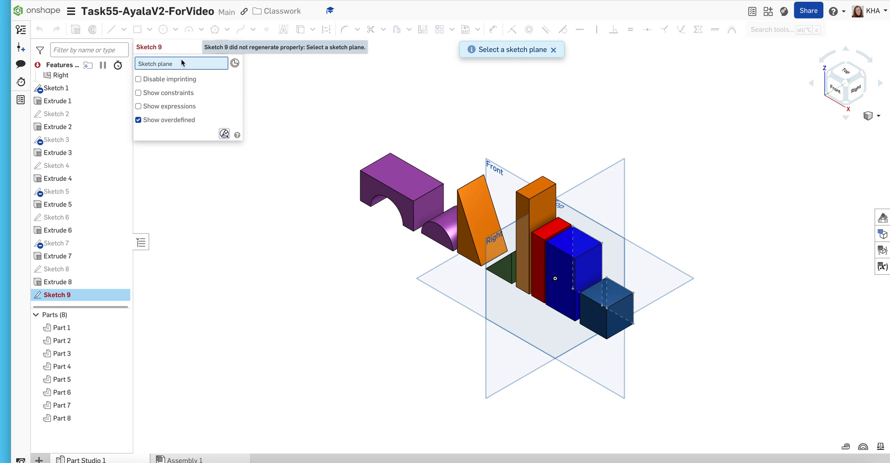
left_click(495, 186)
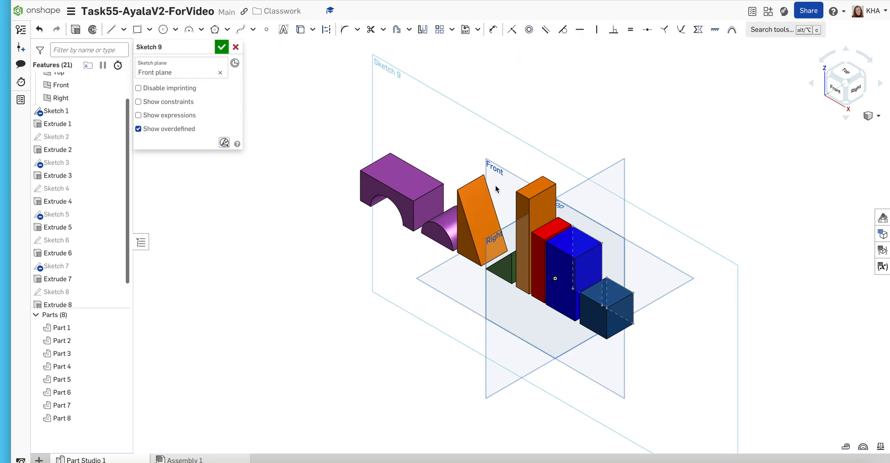
left_click(831, 88)
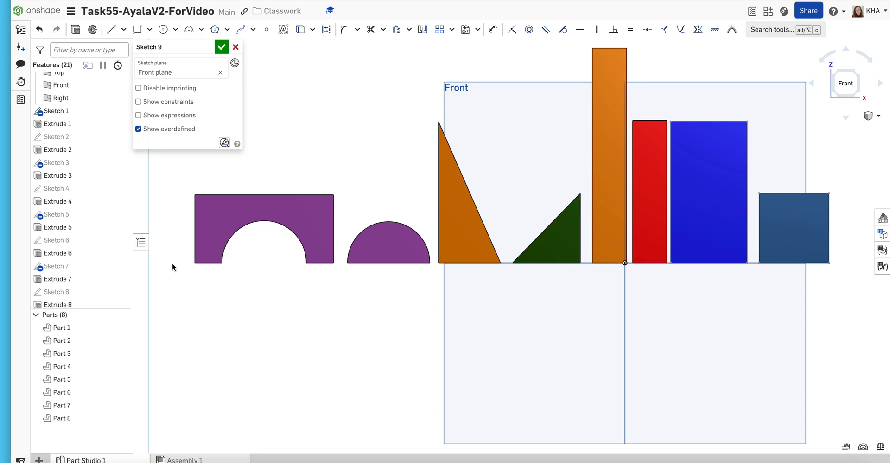
scroll(175, 272, "up", 1)
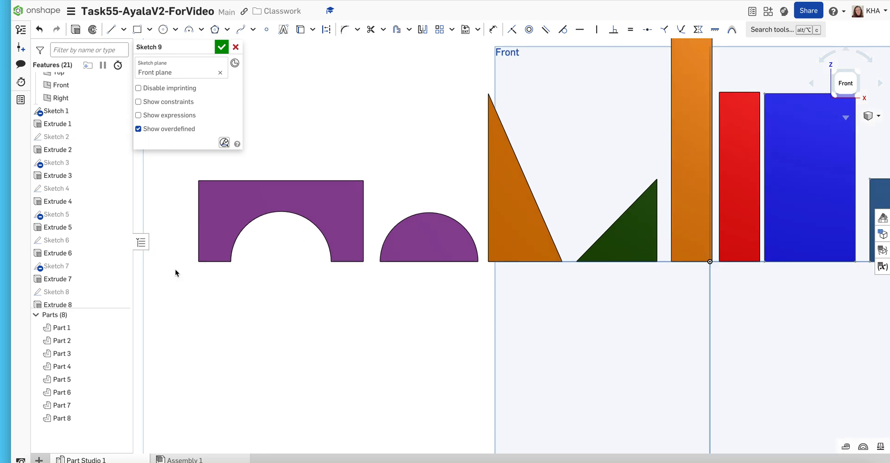
scroll(175, 272, "down", 5)
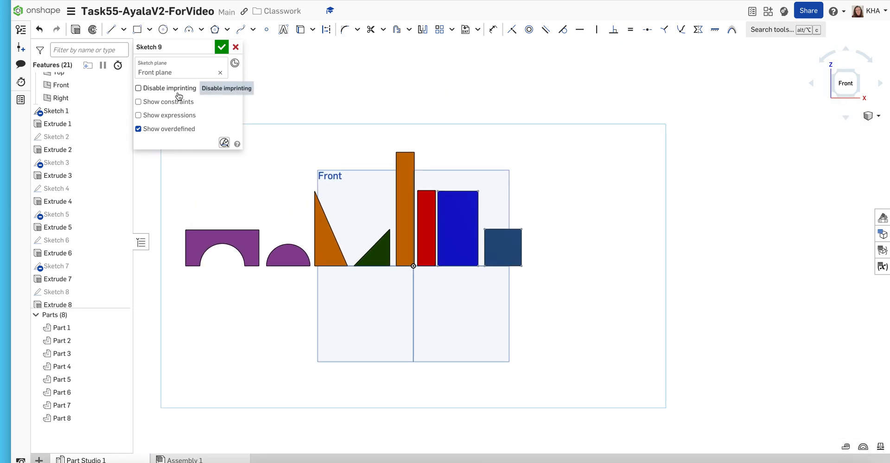
- Draw a rectangle beside the arch block's outer end, 2.2 in high and 1.3 in wide
left_click(138, 32)
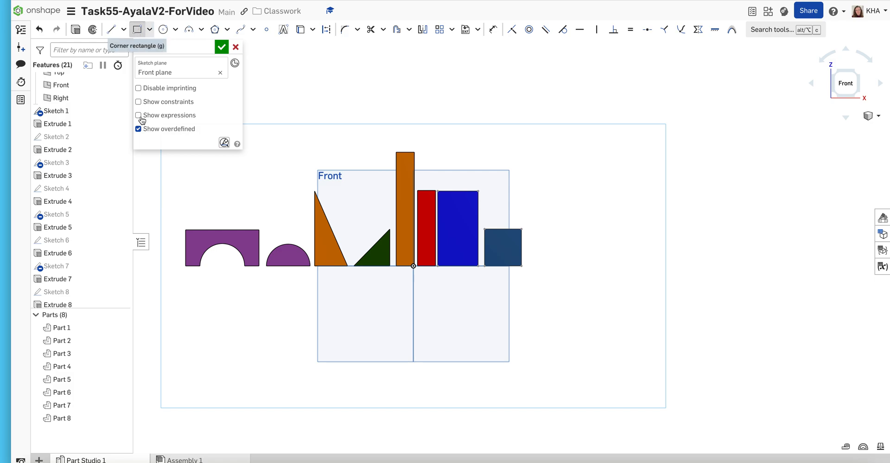
left_click(173, 265)
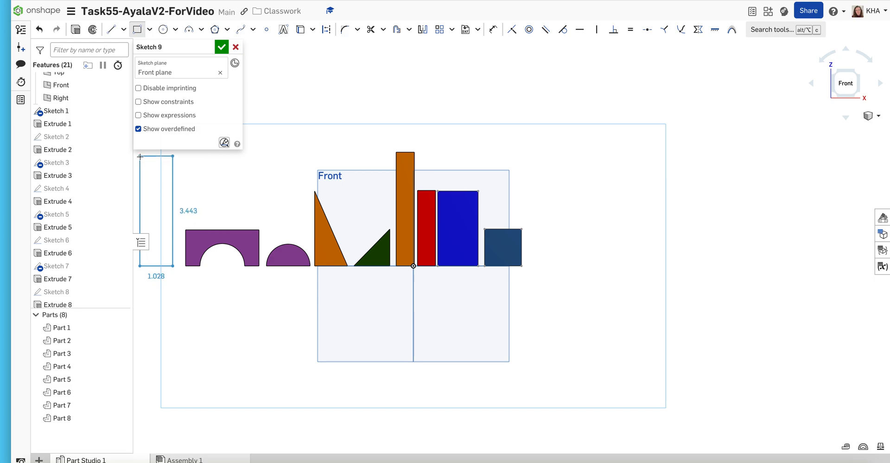
left_click(140, 156)
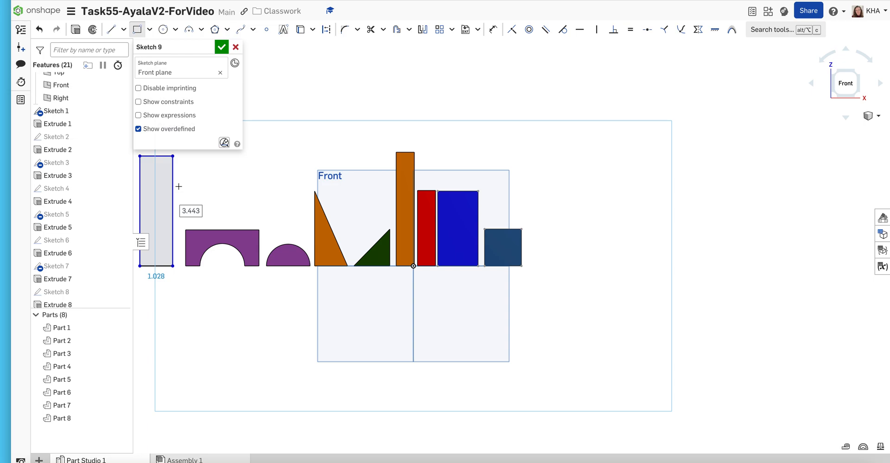
type("2.2000")
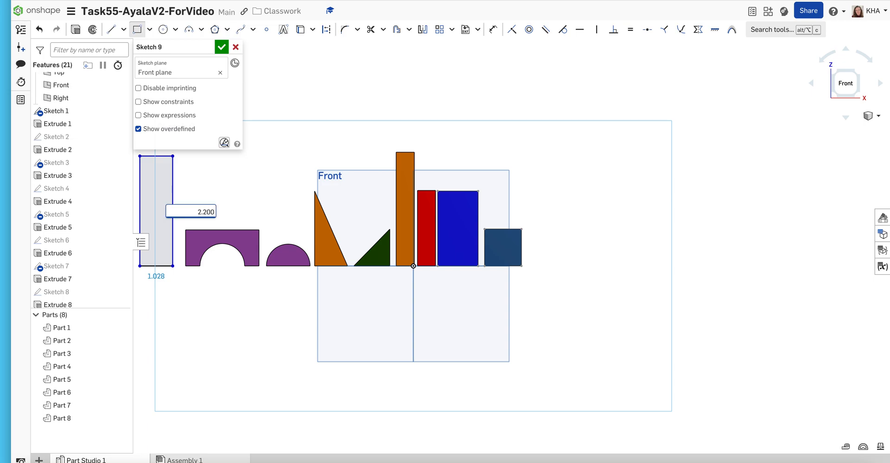
key("Return")
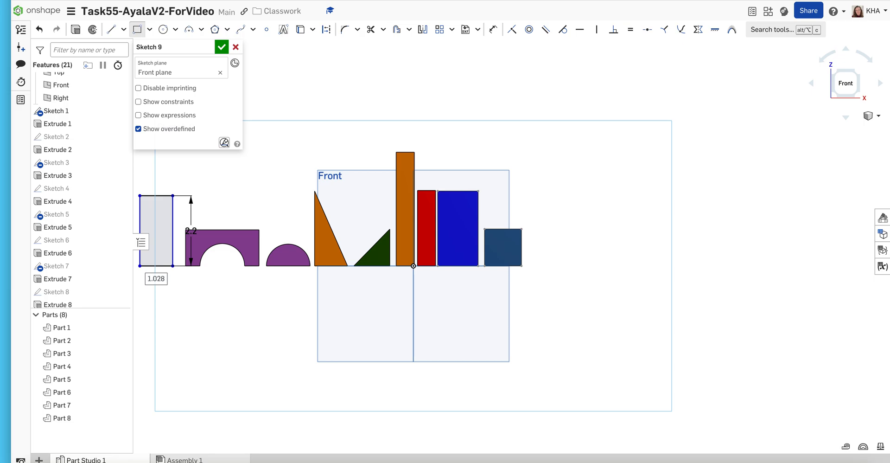
double_click(155, 278)
type("1")
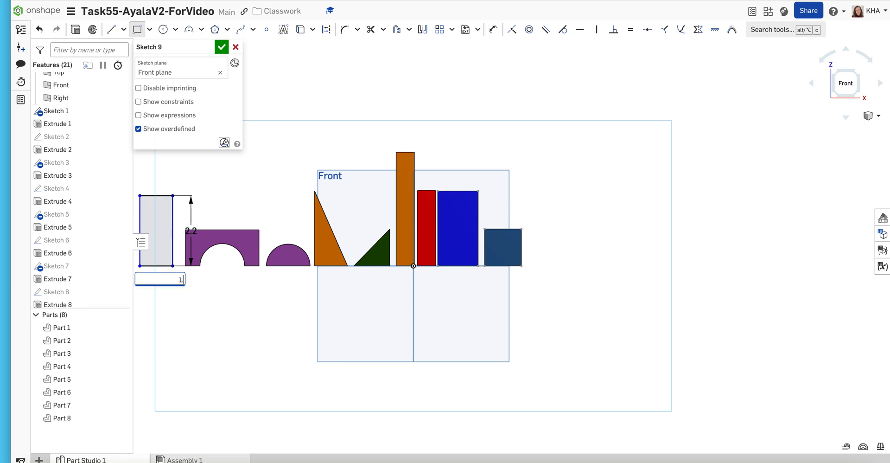
type(".30")
key("Return")
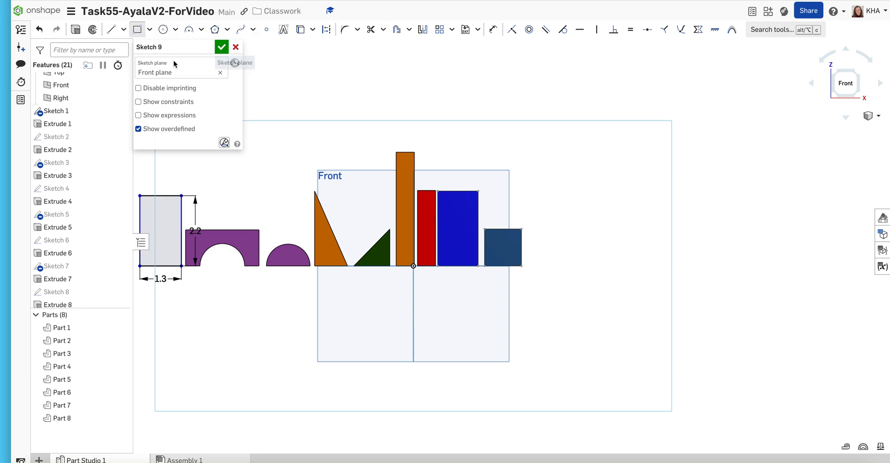
- Turn on construction geometry and place sketch points at the midpoints of the rectangle's top and bottom edges
left_click(326, 31)
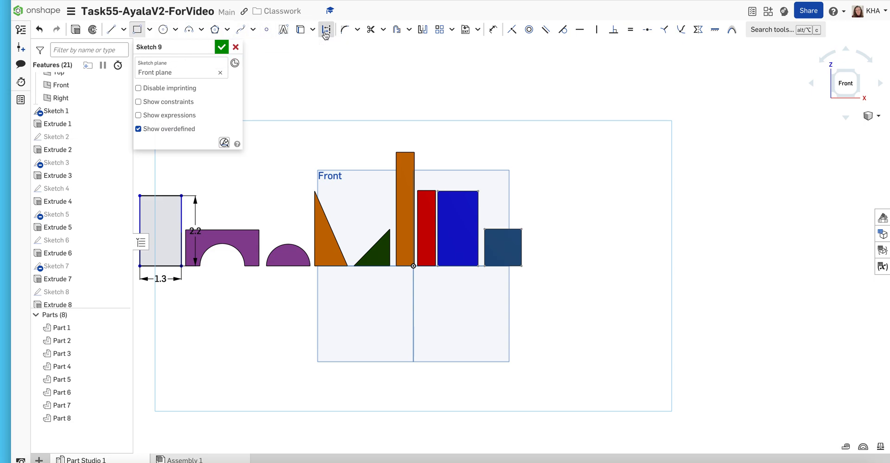
left_click(266, 31)
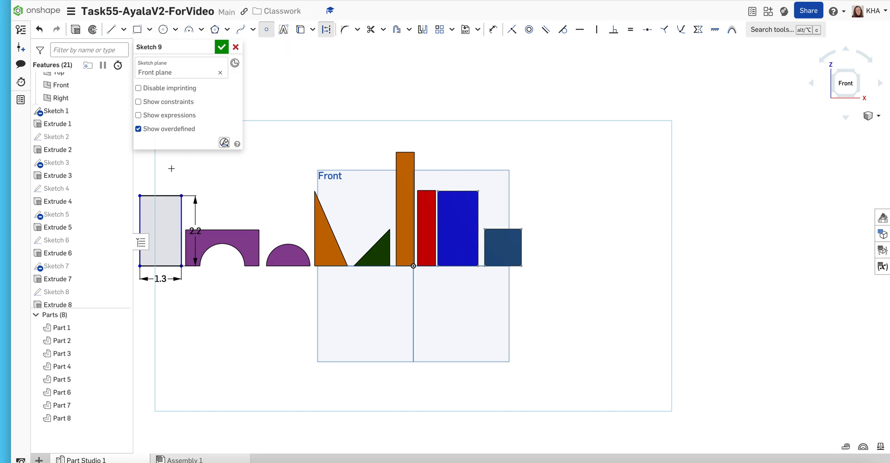
left_click(160, 195)
left_click(160, 265)
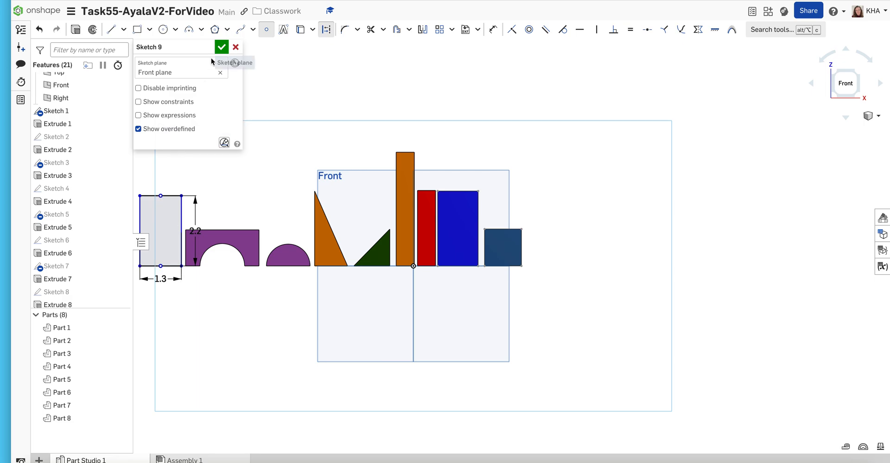
left_click(111, 30)
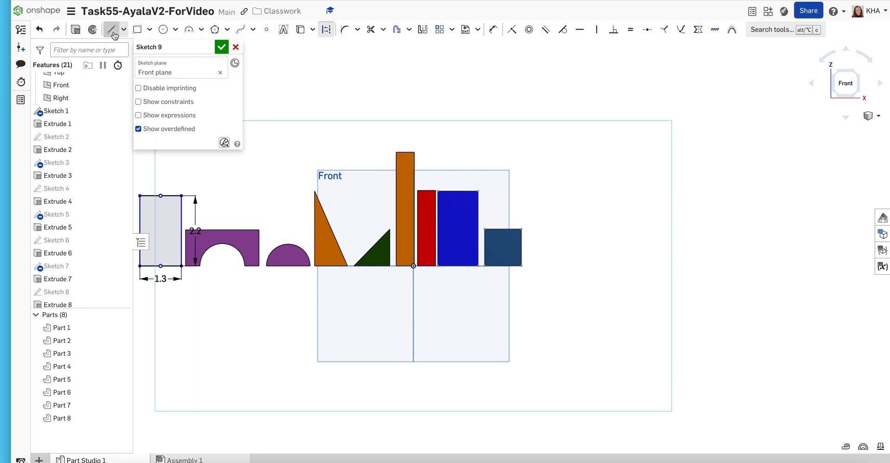
left_click(161, 196)
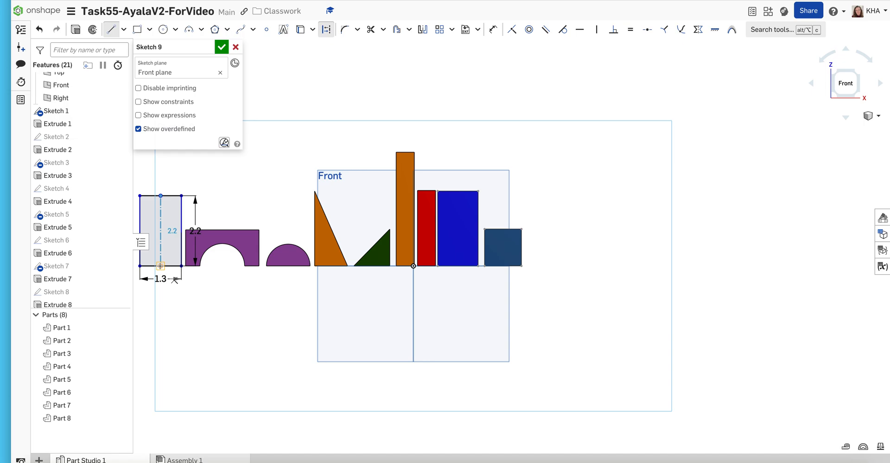
key("Escape")
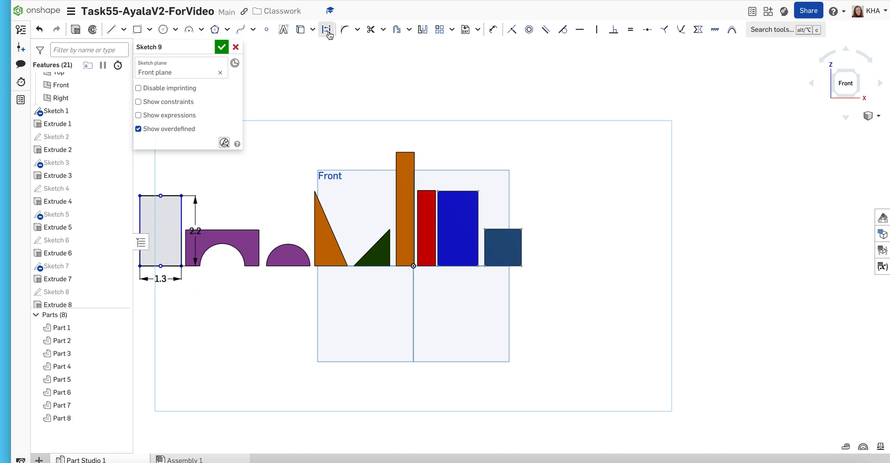
- Draw a vertical line through the rectangle from the top edge's midpoint to the bottom edge's midpoint
left_click(111, 30)
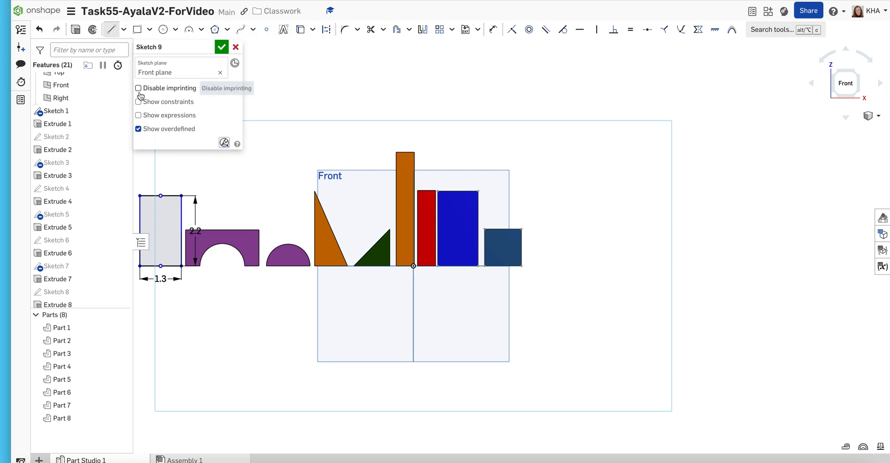
left_click(160, 196)
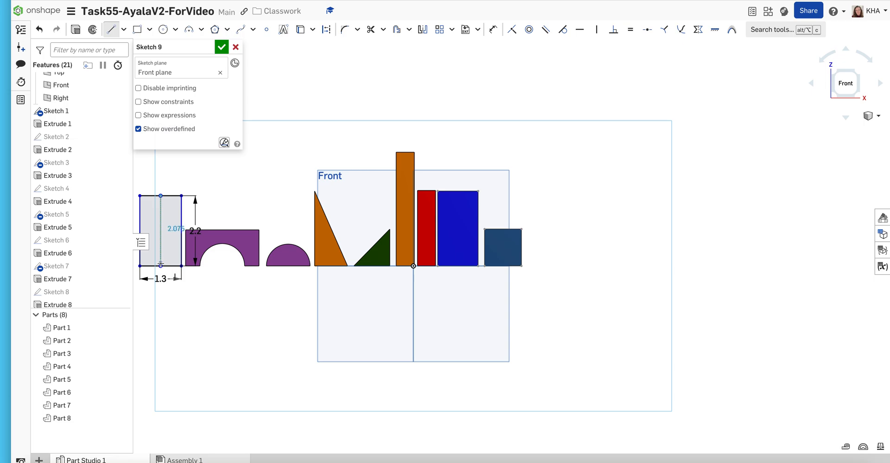
left_click(160, 265)
- Trim away the half of the rectangle nearest the arch block, keeping the outer half, and finish the sketch
left_click(111, 29)
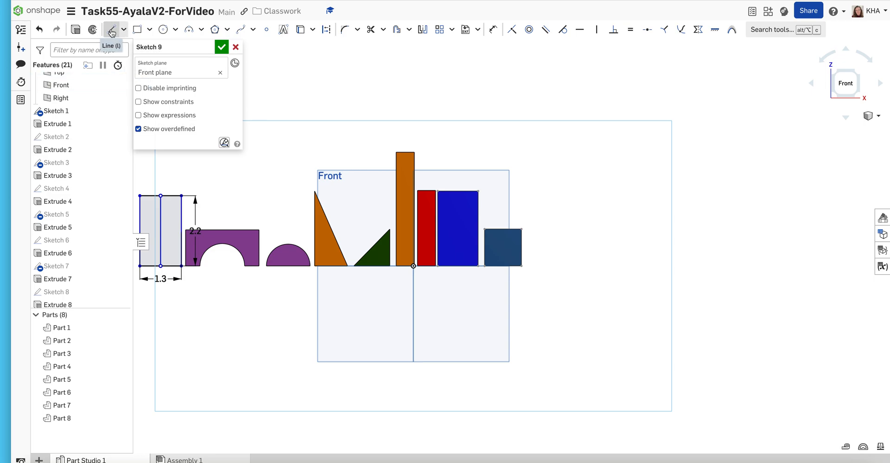
left_click(369, 30)
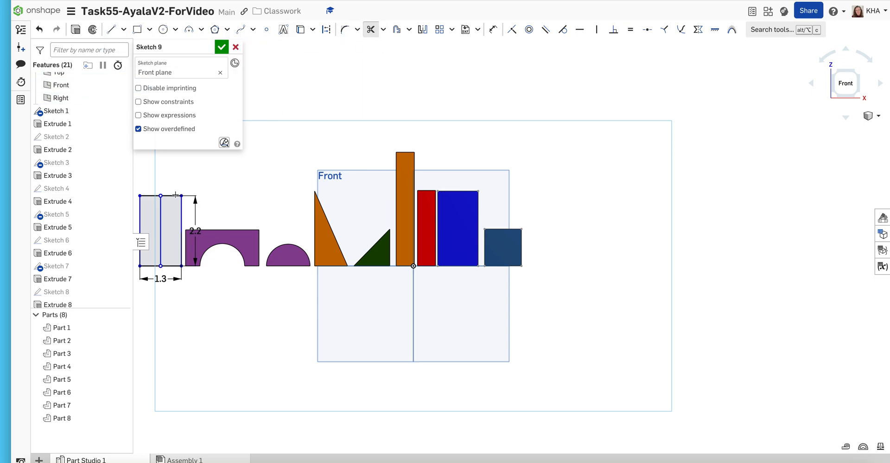
left_click(182, 211)
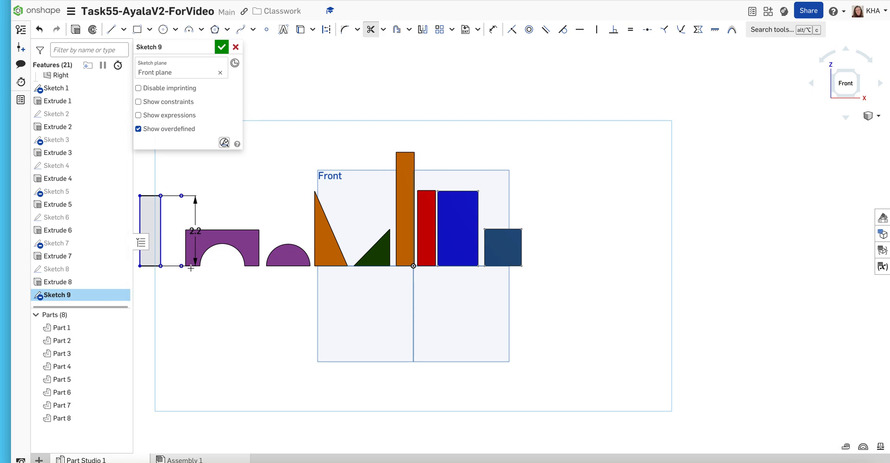
left_click(182, 266)
left_click(181, 196)
left_click(222, 47)
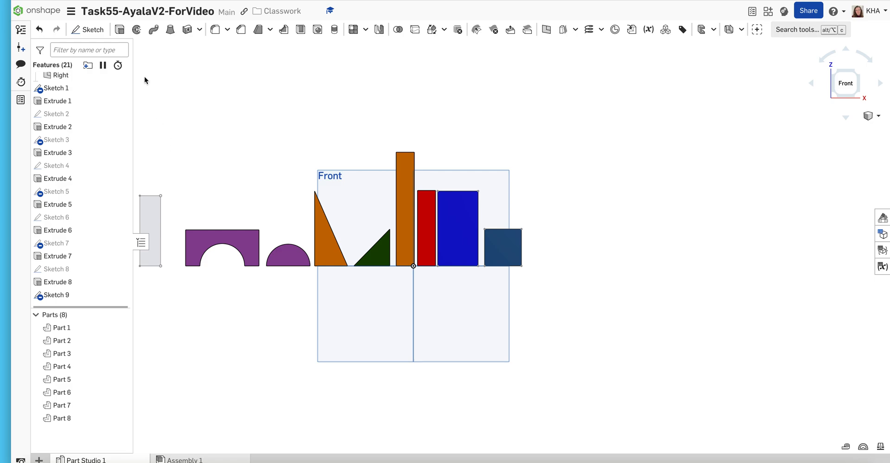
- Revolve the remaining half-rectangle a full turn about its outer vertical edge as a new solid cylinder
left_click(877, 117)
left_click(872, 126)
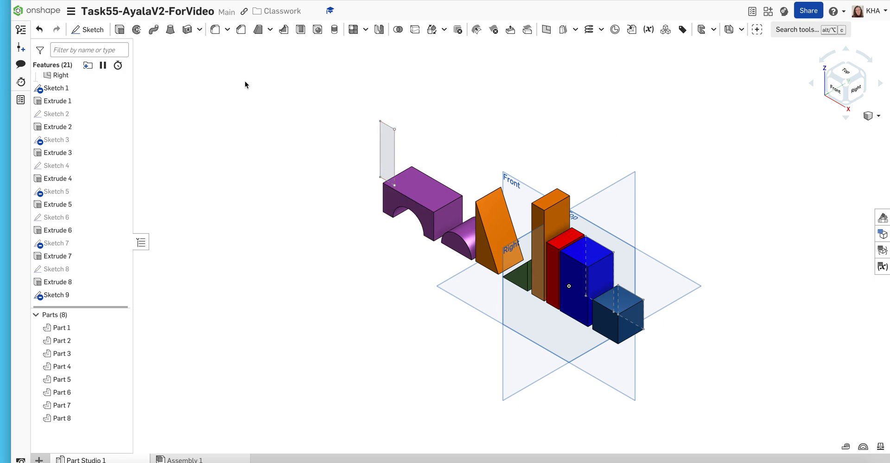
left_click(136, 31)
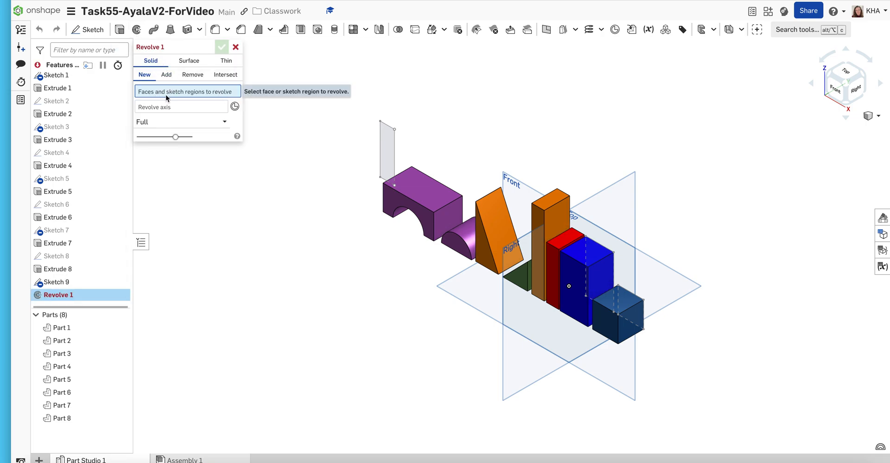
left_click(385, 141)
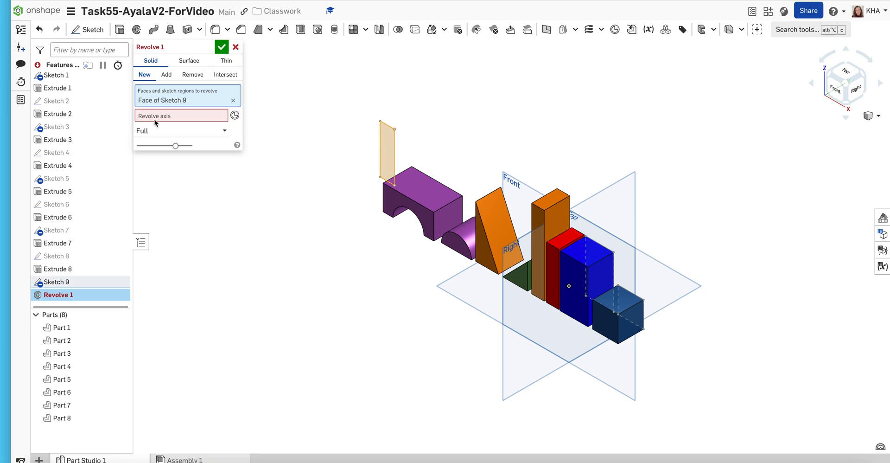
left_click(380, 157)
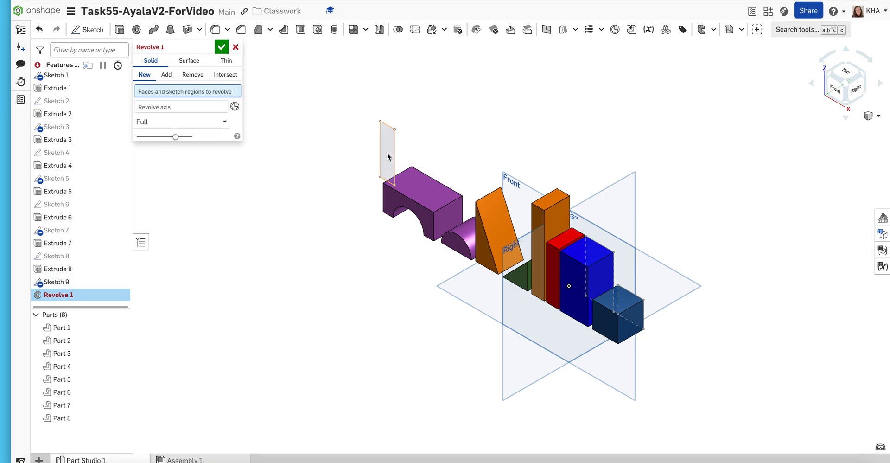
left_click(388, 153)
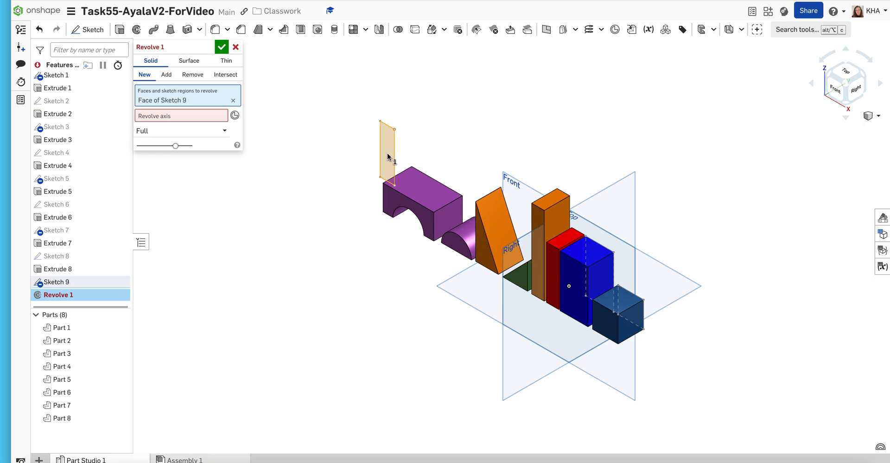
left_click(197, 119)
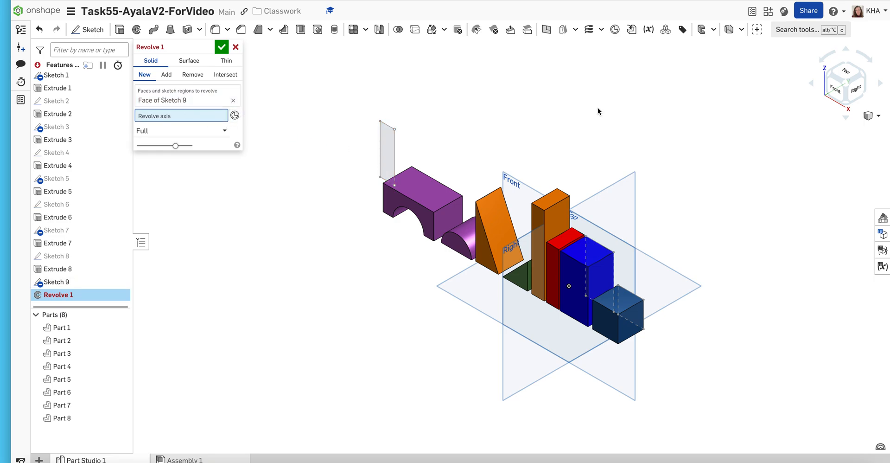
left_click(836, 97)
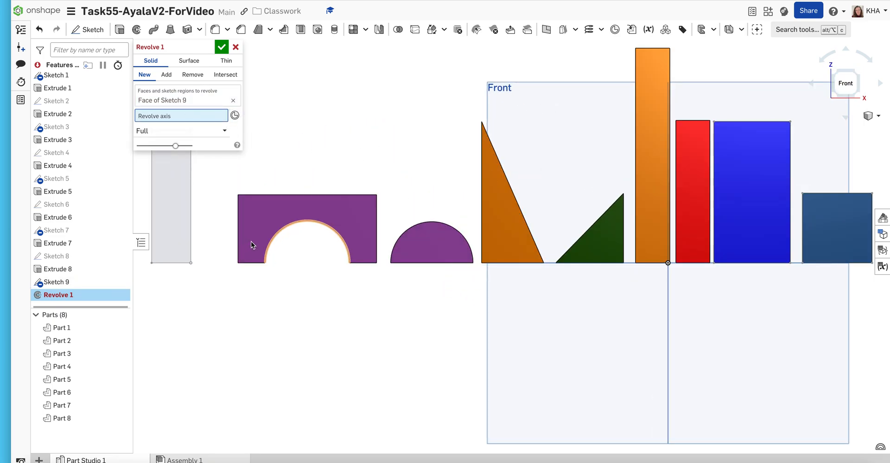
left_click(152, 205)
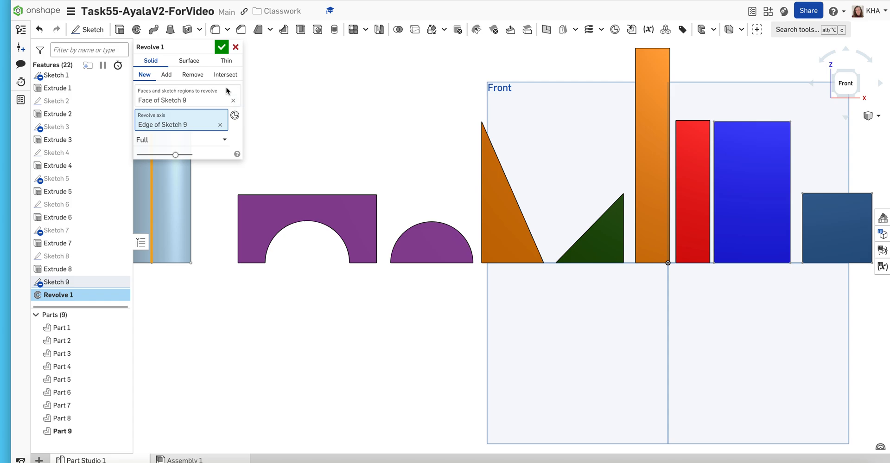
left_click(221, 47)
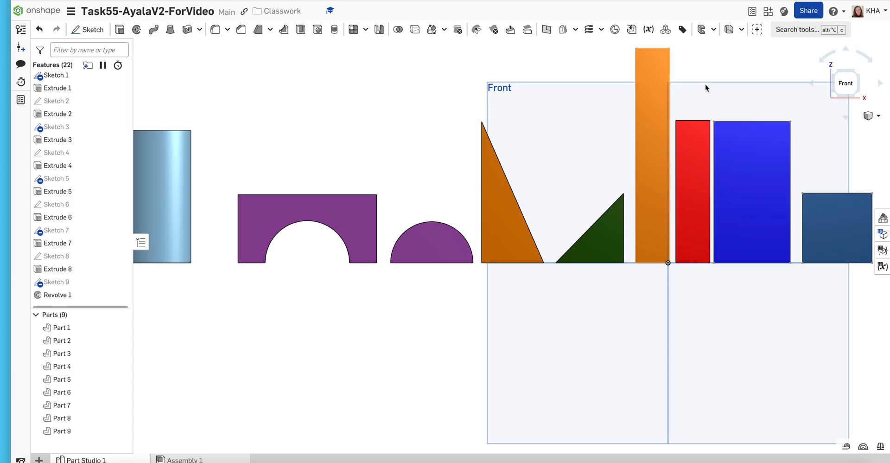
- Set the cylinder's appearance to purple AE55BC to match the arch block
left_click(868, 116)
left_click(864, 125)
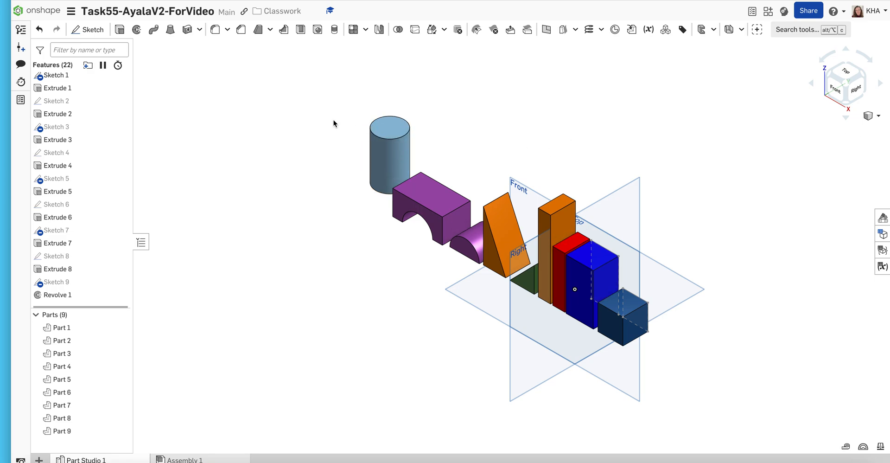
right_click(79, 431)
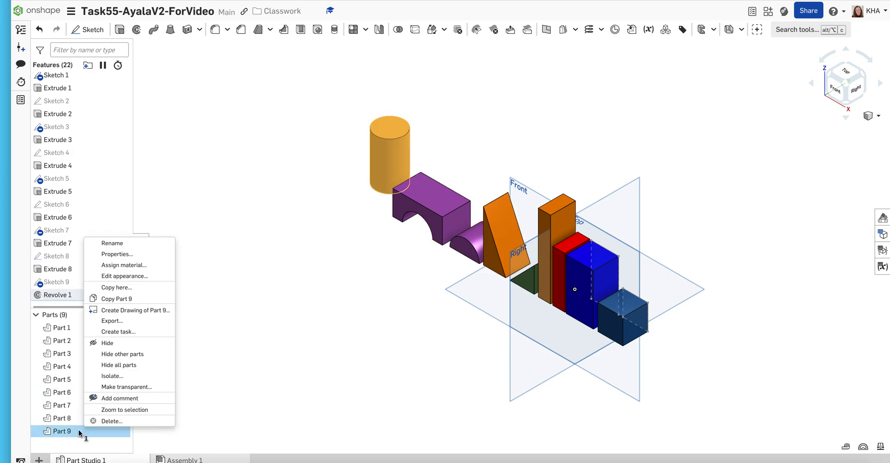
left_click(102, 276)
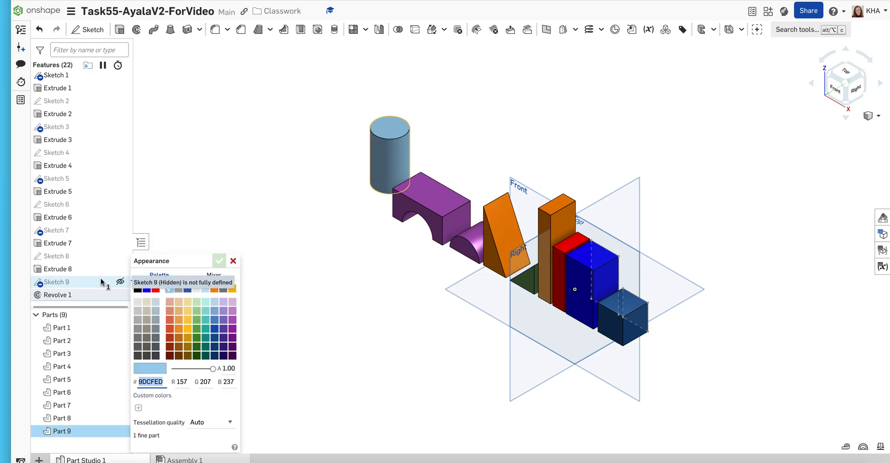
left_click(232, 320)
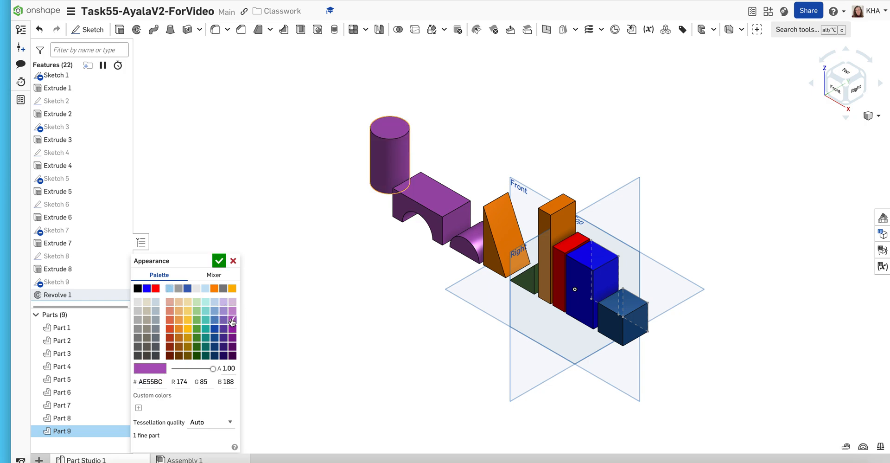
left_click(220, 261)
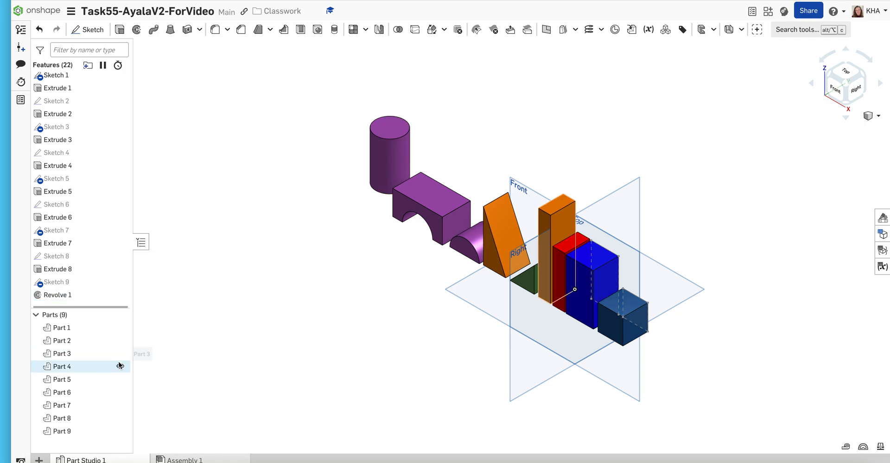
- Assign the Balsa material to the cylinder, finding it in the Onshape Material Library with the search term "wood"
right_click(95, 426)
left_click(116, 261)
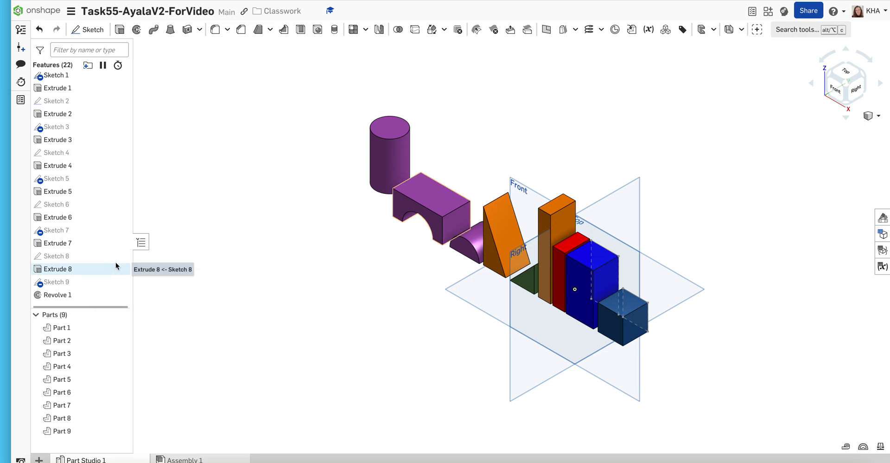
left_click(180, 327)
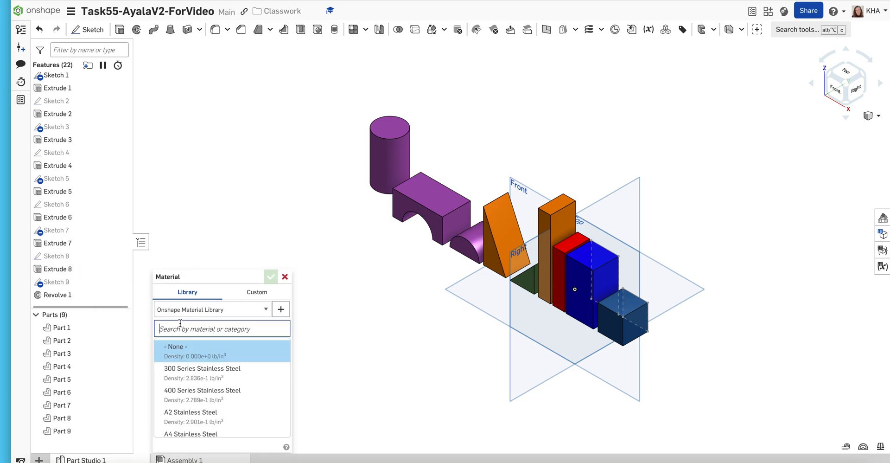
type("wood")
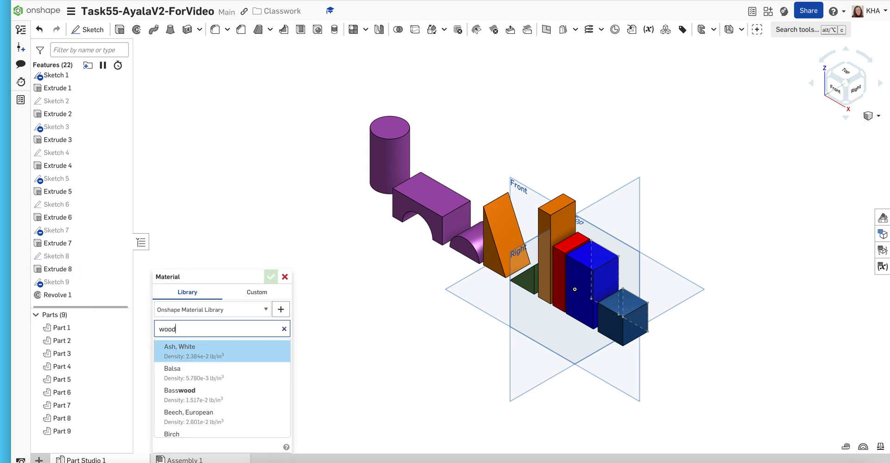
left_click(187, 376)
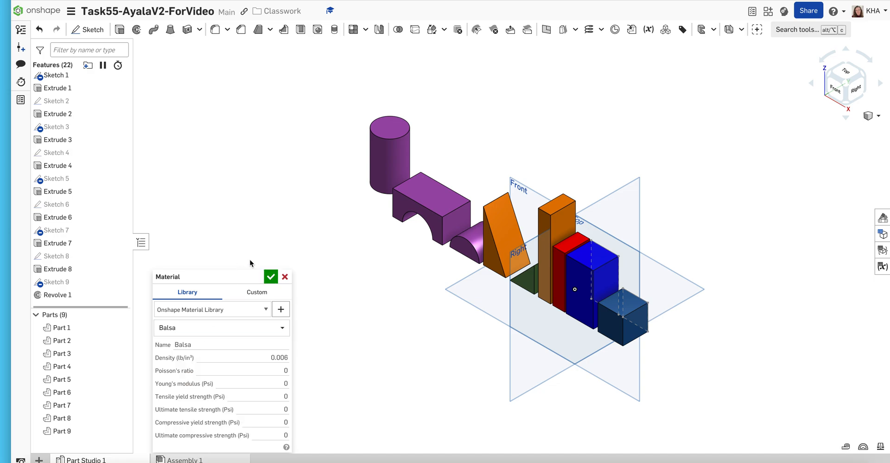
left_click(270, 278)
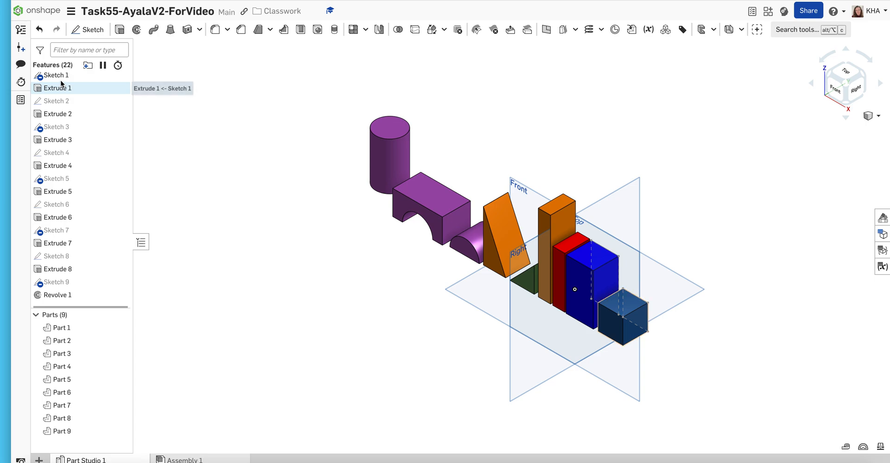
- Show the dimensions of Sketch 5, the triangular profile, in the isometric view
right_click(64, 183)
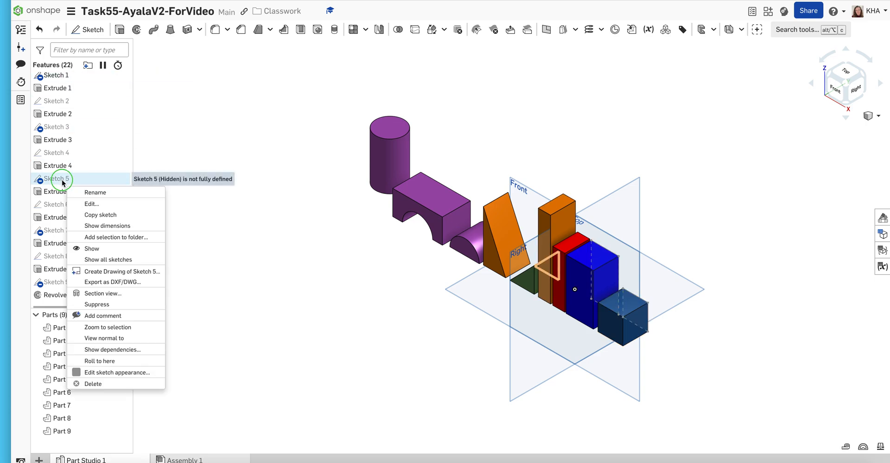
left_click(84, 225)
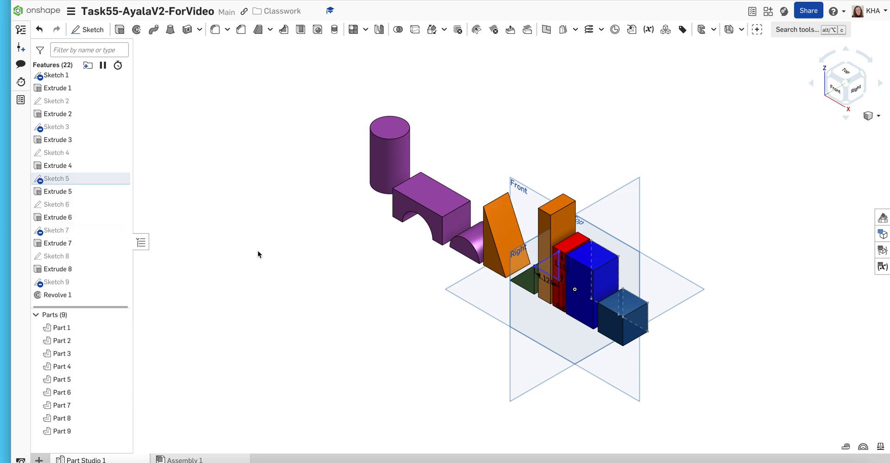